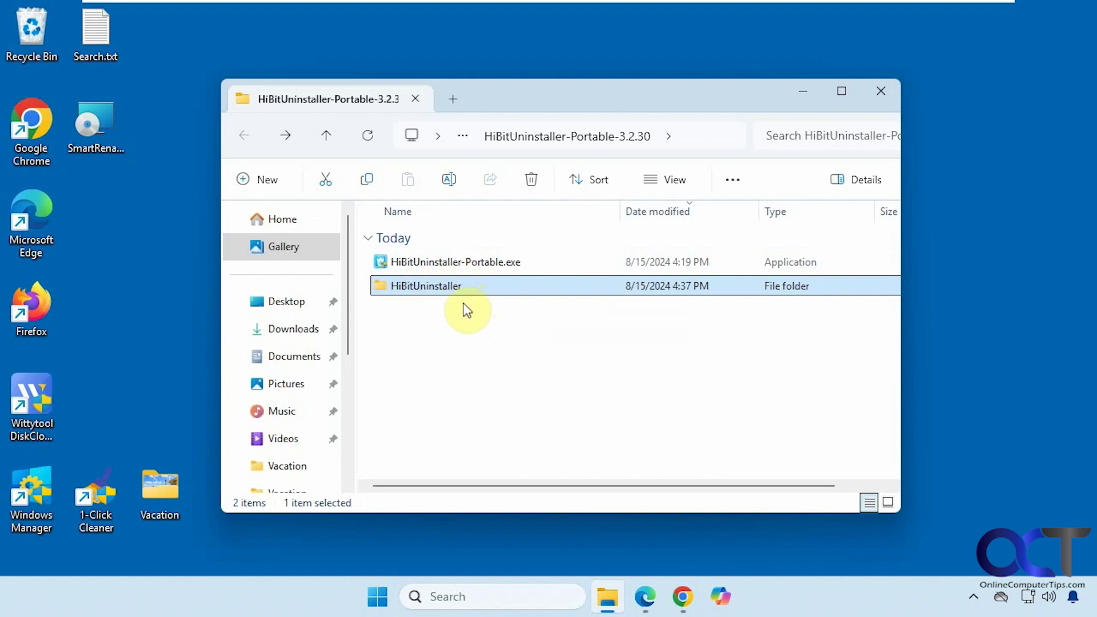
Look inside the HiBitUninstaller subfolder and return to the HiBitUninstaller-Portable-3.2.30 folder
mouse_move(448, 288)
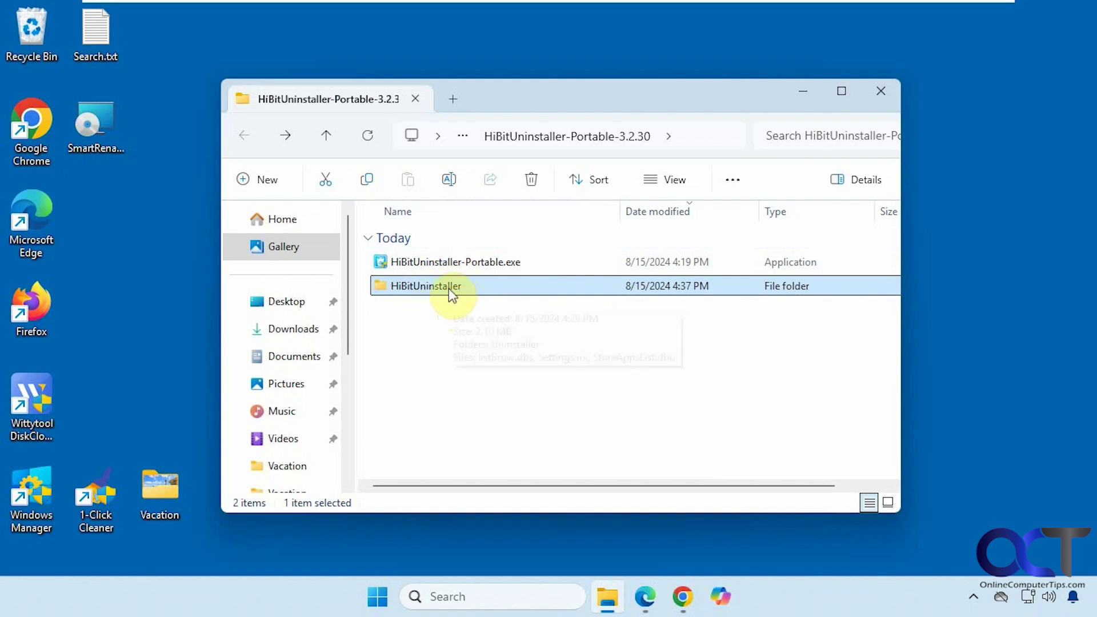
double_click(448, 288)
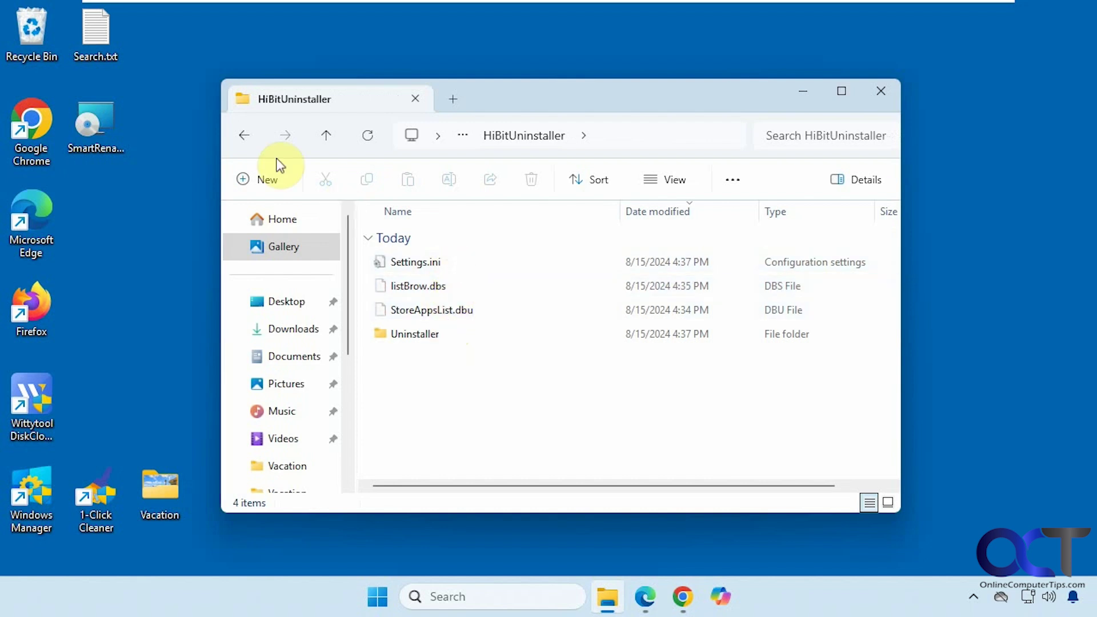
left_click(248, 141)
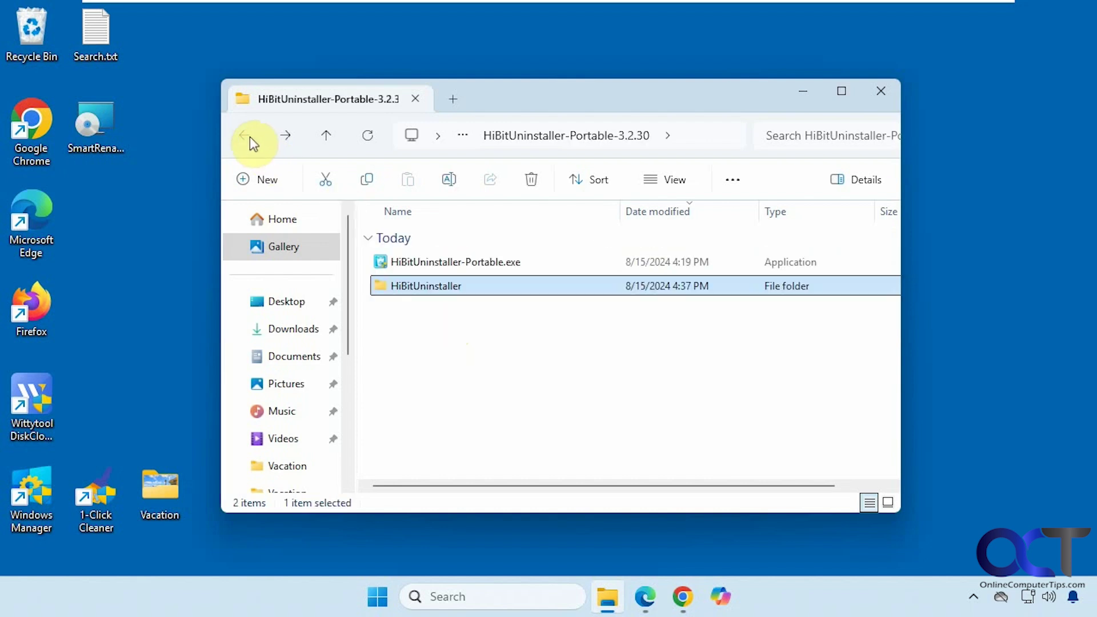
Launch HiBitUninstaller-Portable.exe, allow it to make changes to the device, and maximize its window
double_click(431, 265)
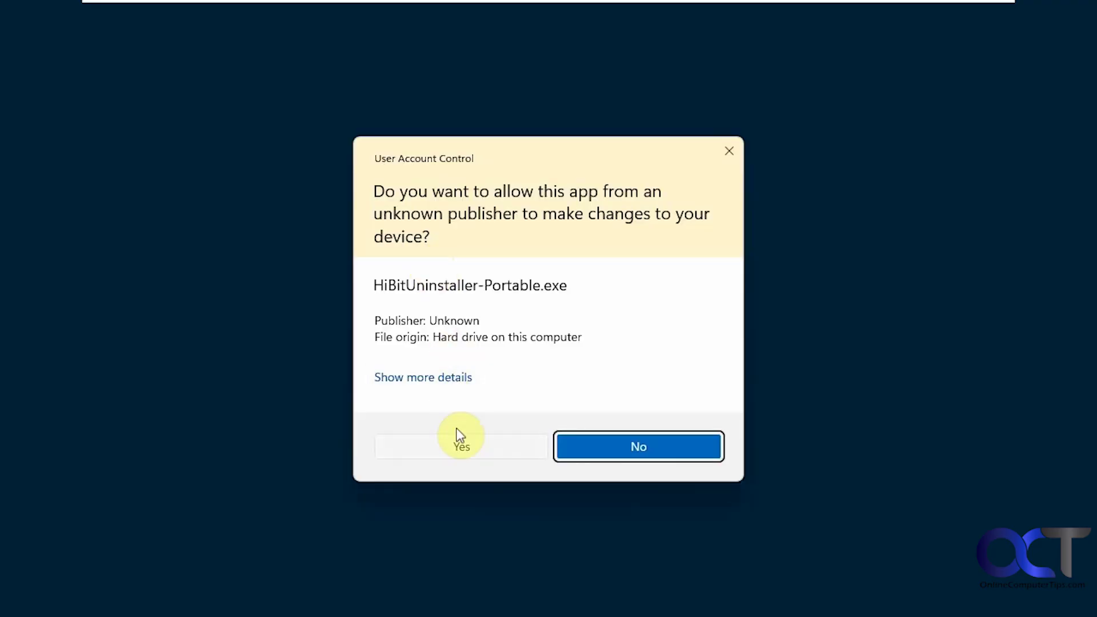
left_click(457, 441)
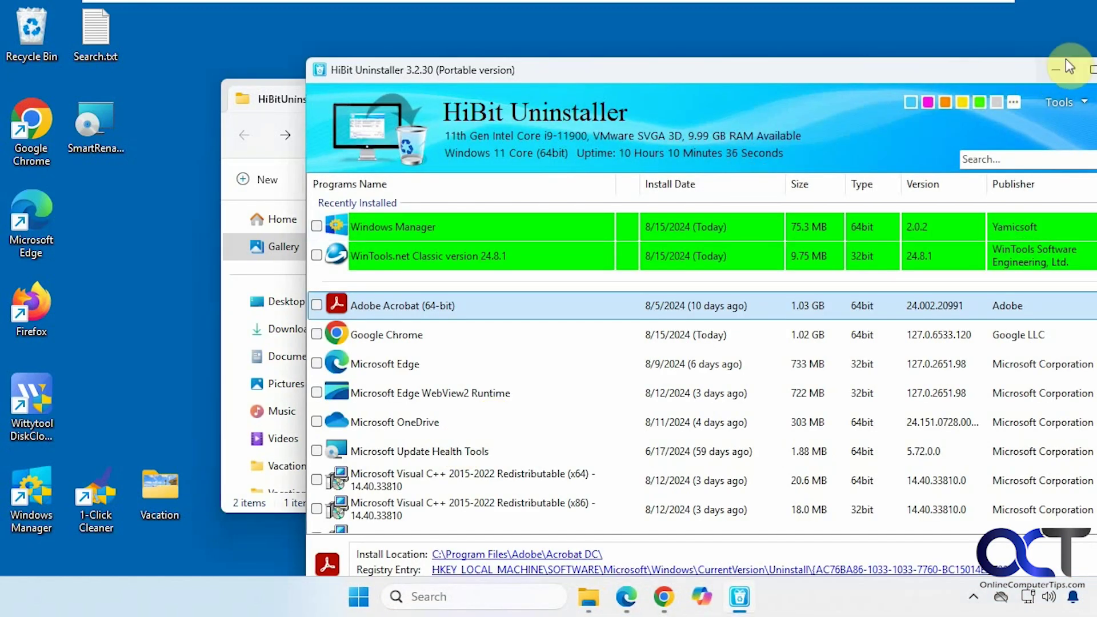
left_click(1086, 71)
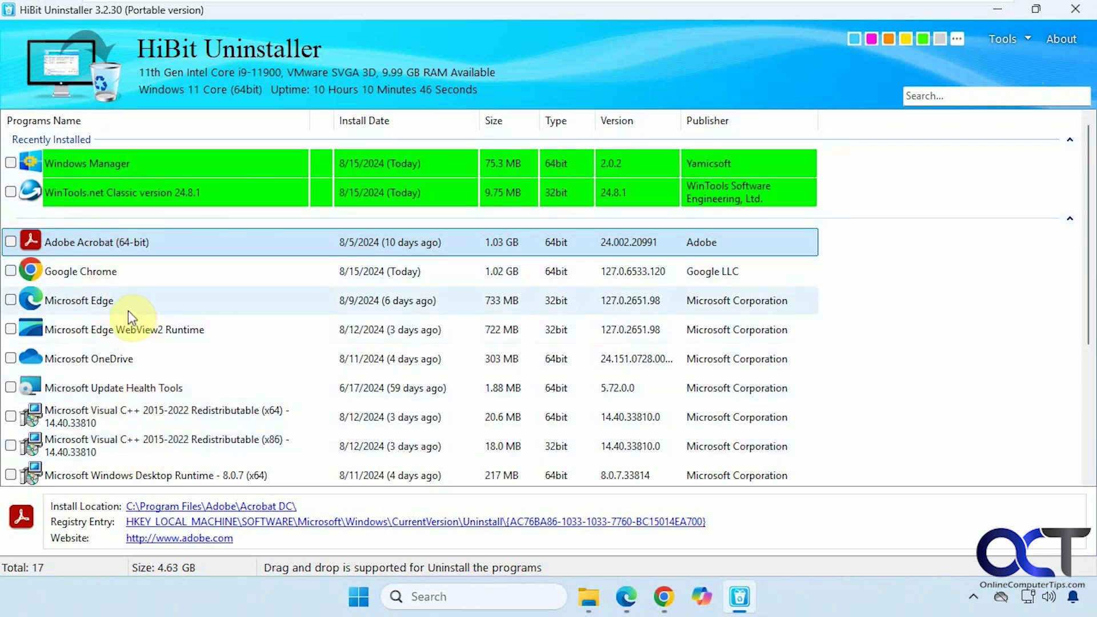
Mark Adobe Acrobat (64-bit) and Microsoft Edge together for uninstalling and clear both selections again
left_click(10, 242)
left_click(11, 300)
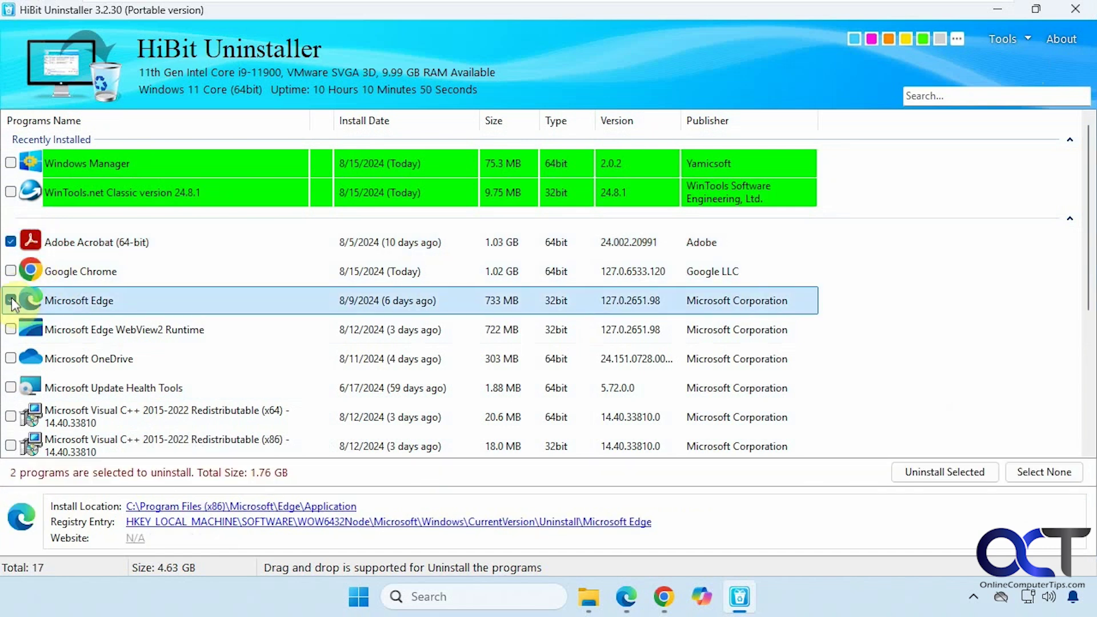
left_click(11, 300)
left_click(10, 241)
Open the Adobe Acrobat maintenance setup with the Modify command and cancel the wizard without changing the installation
right_click(107, 246)
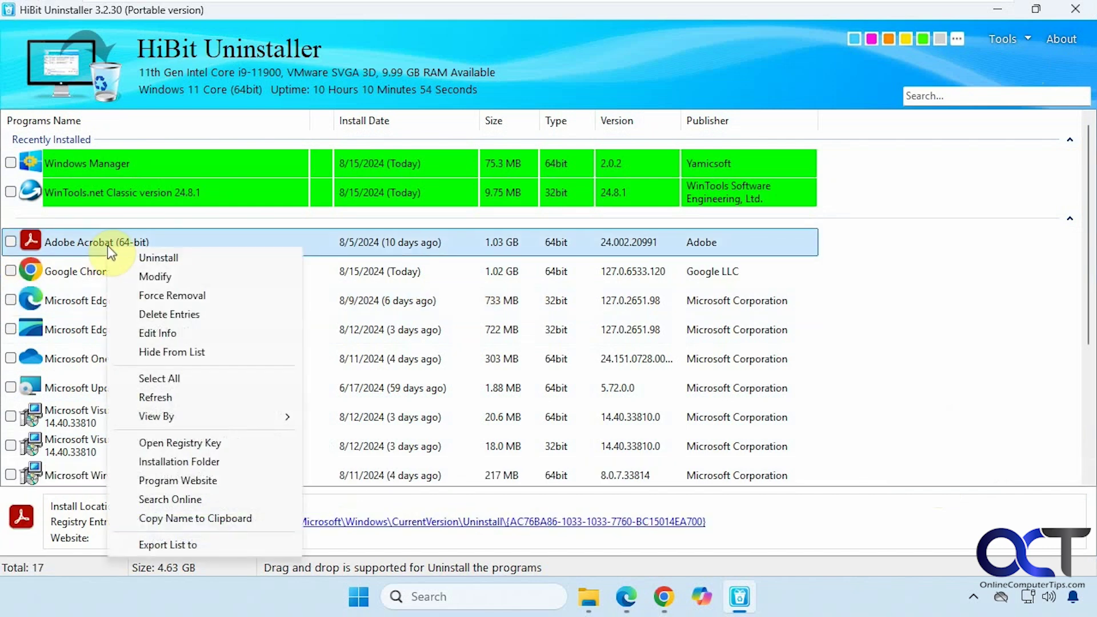
left_click(149, 275)
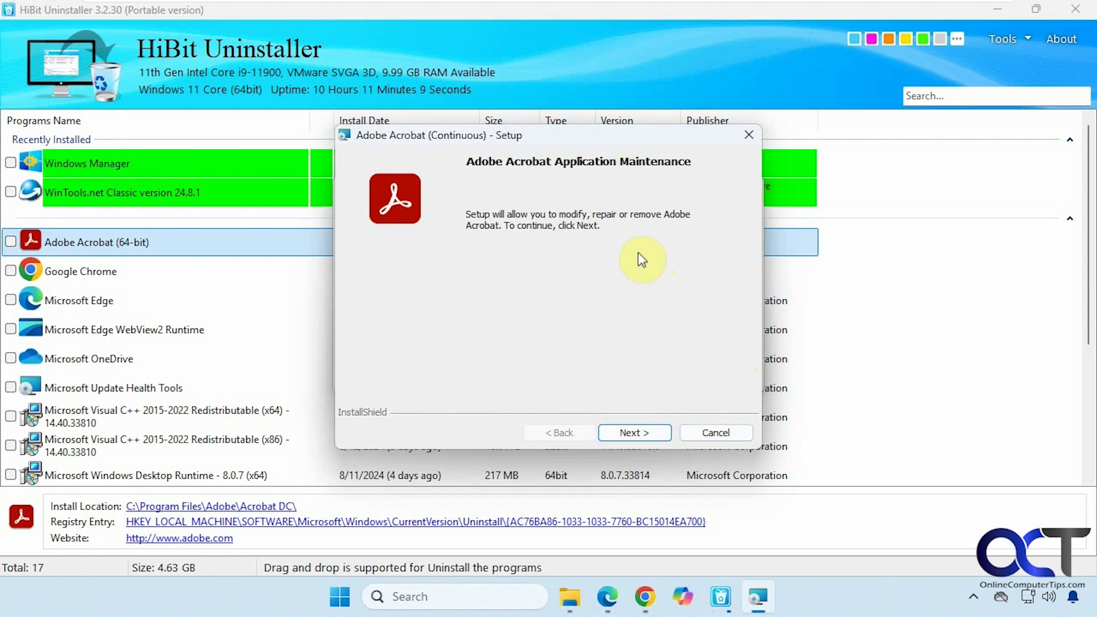
left_click(715, 433)
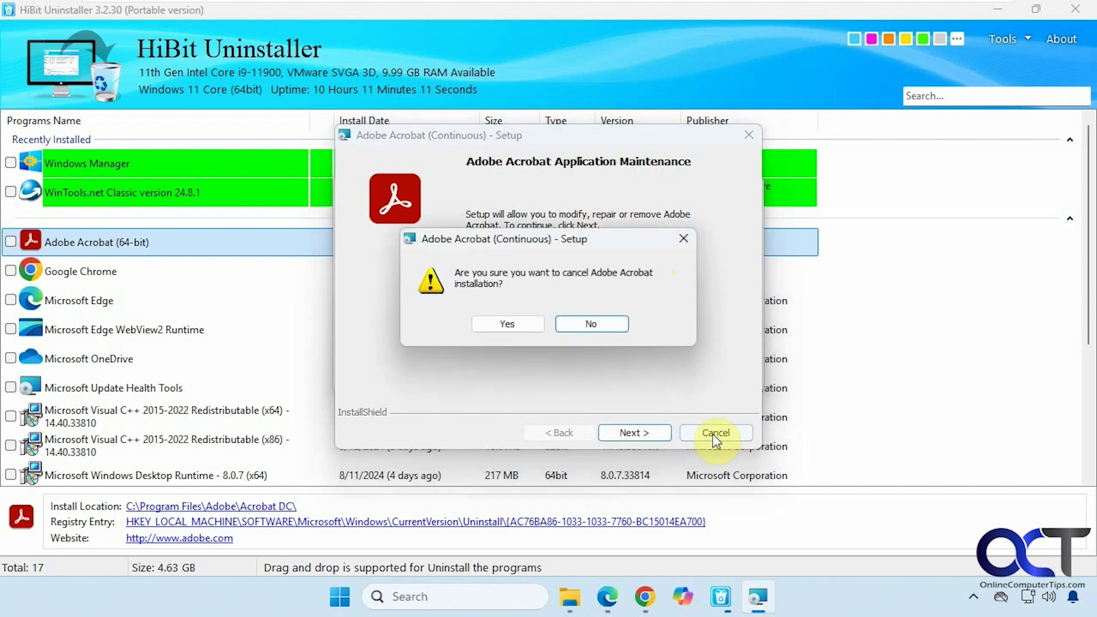
left_click(521, 326)
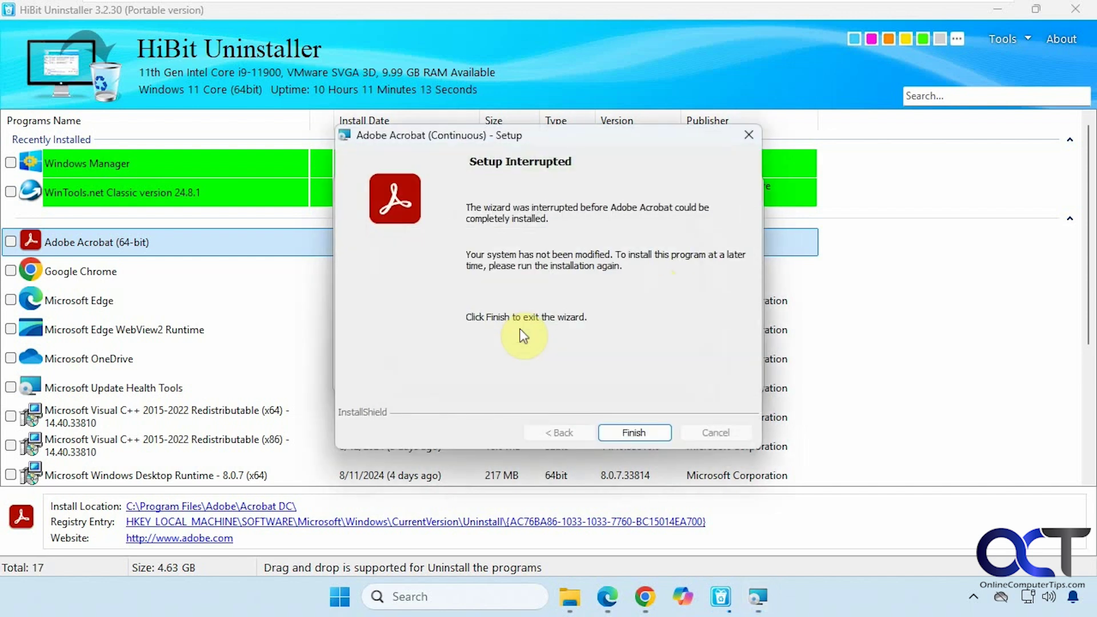
left_click(623, 428)
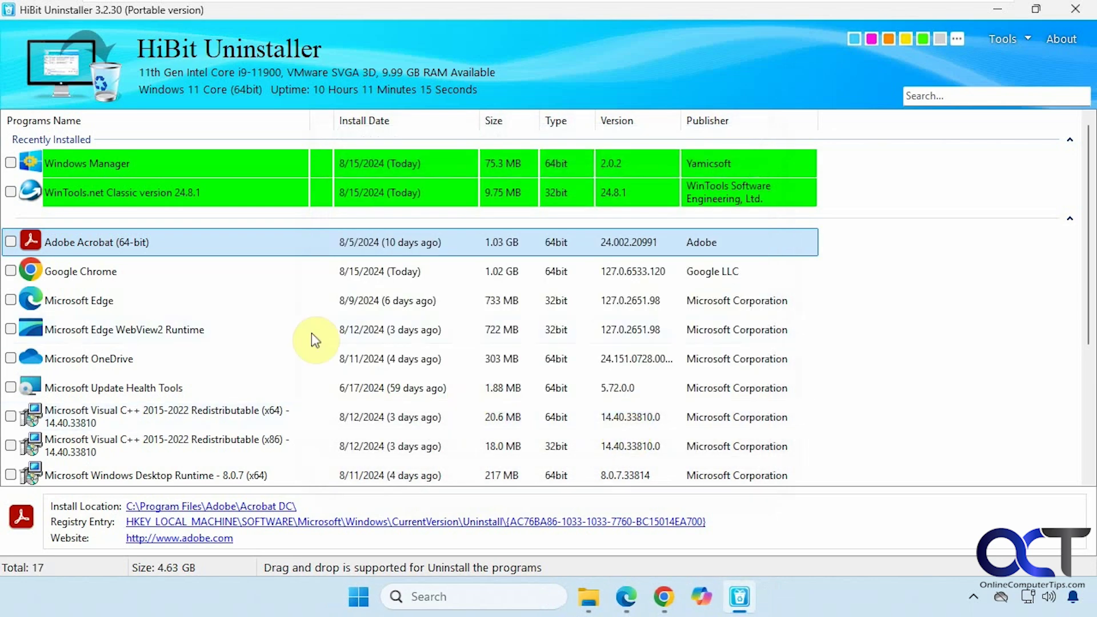
View the editable name, publisher and comments information of Adobe Acrobat (64-bit) and close it without changes
right_click(179, 247)
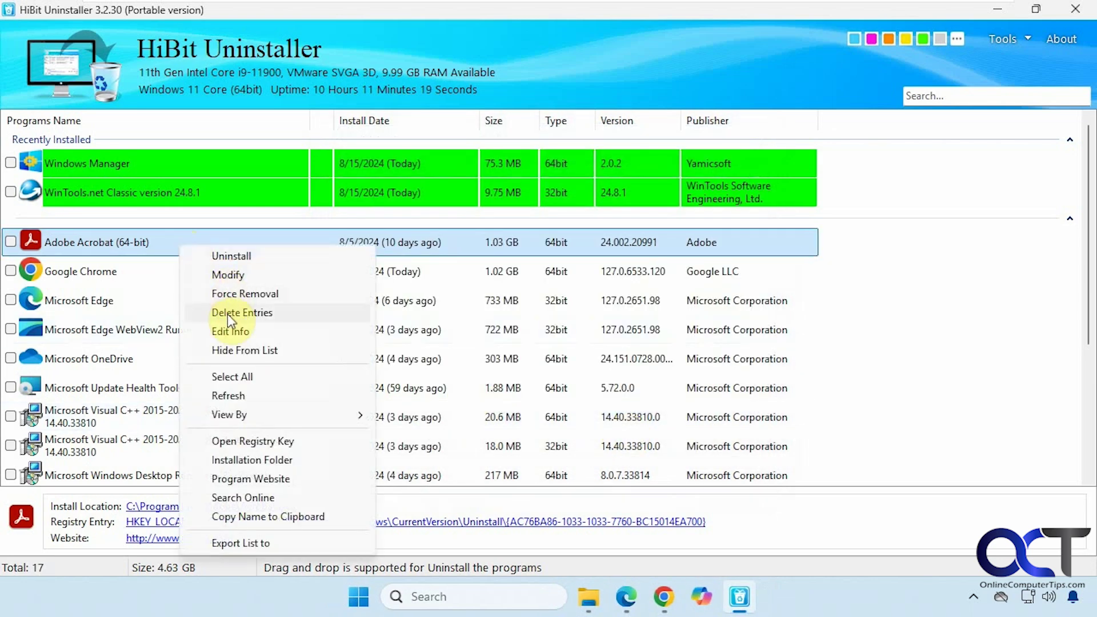
left_click(231, 330)
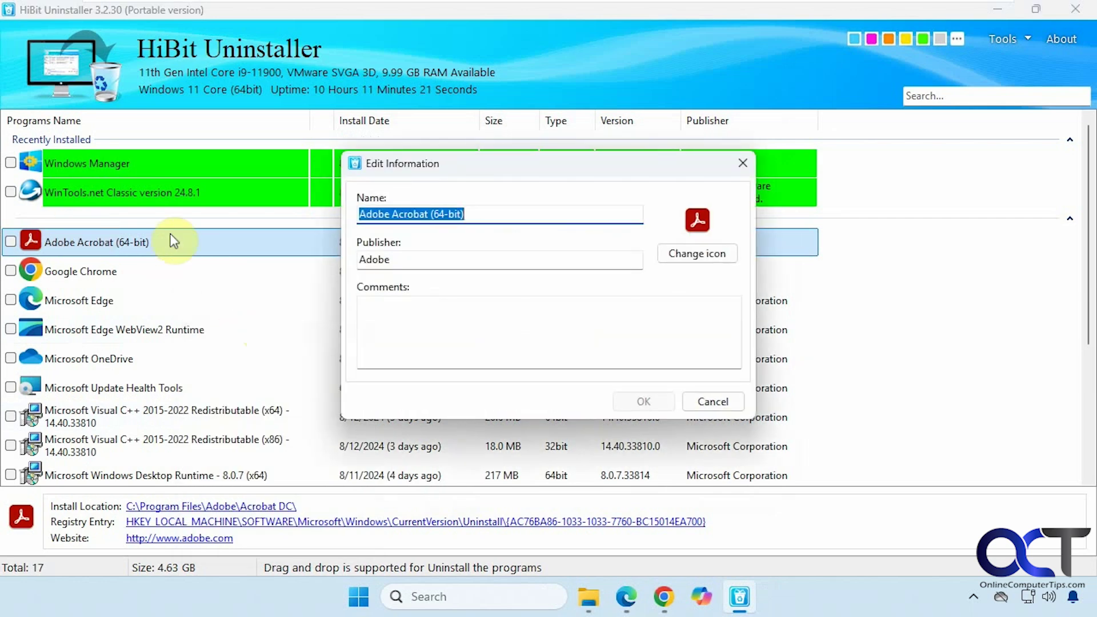
left_click(709, 402)
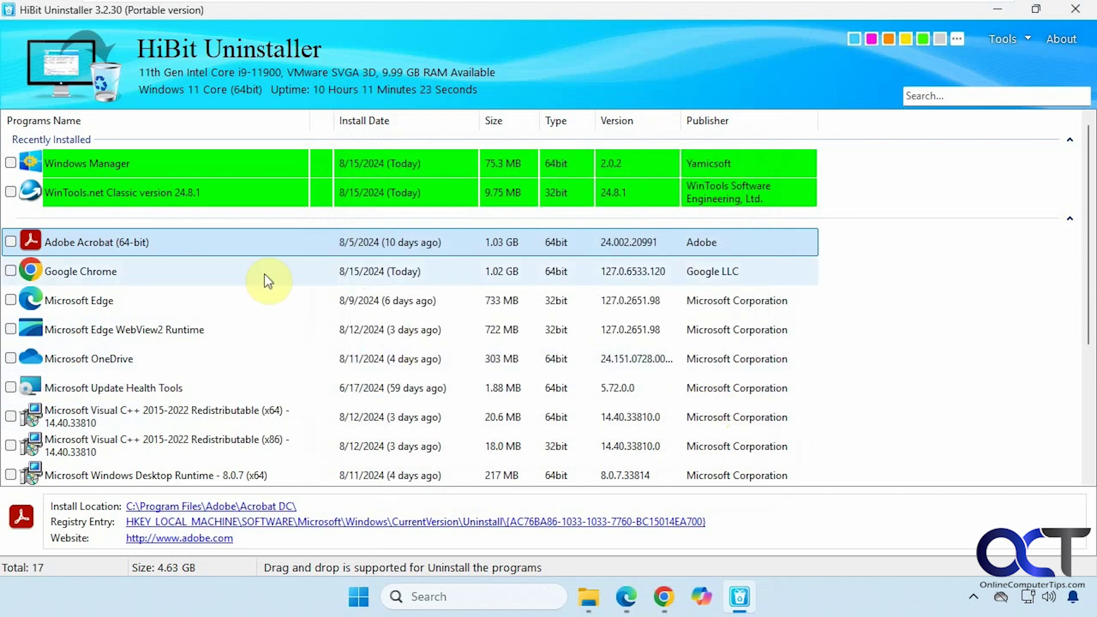
Open the registry key of Adobe Acrobat (64-bit) in Registry Editor to view its entries and close the editor
right_click(196, 247)
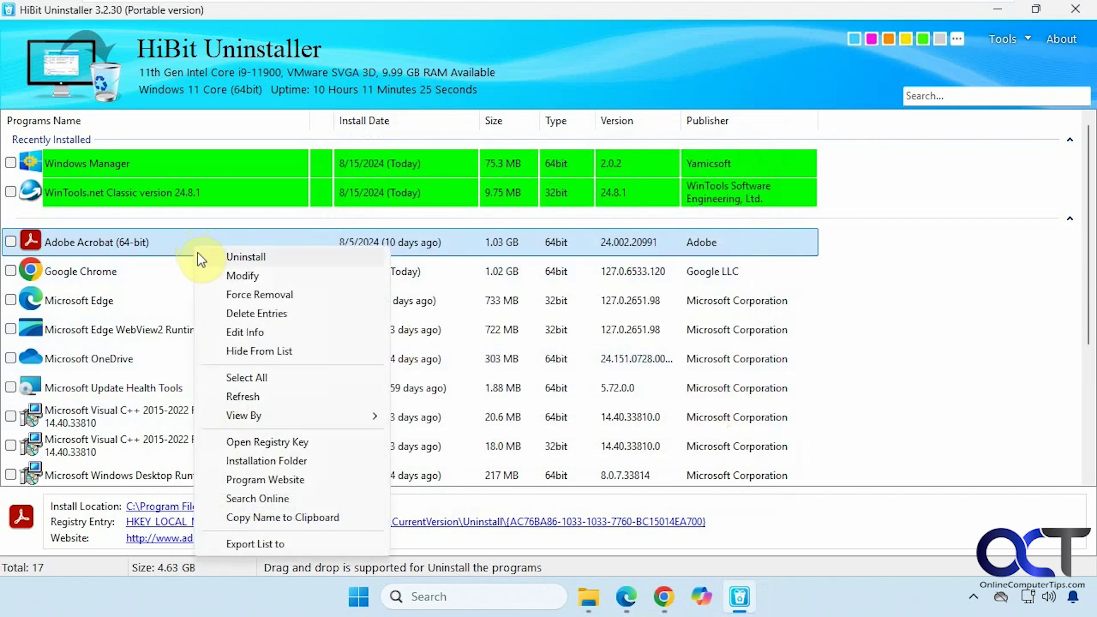
mouse_move(263, 416)
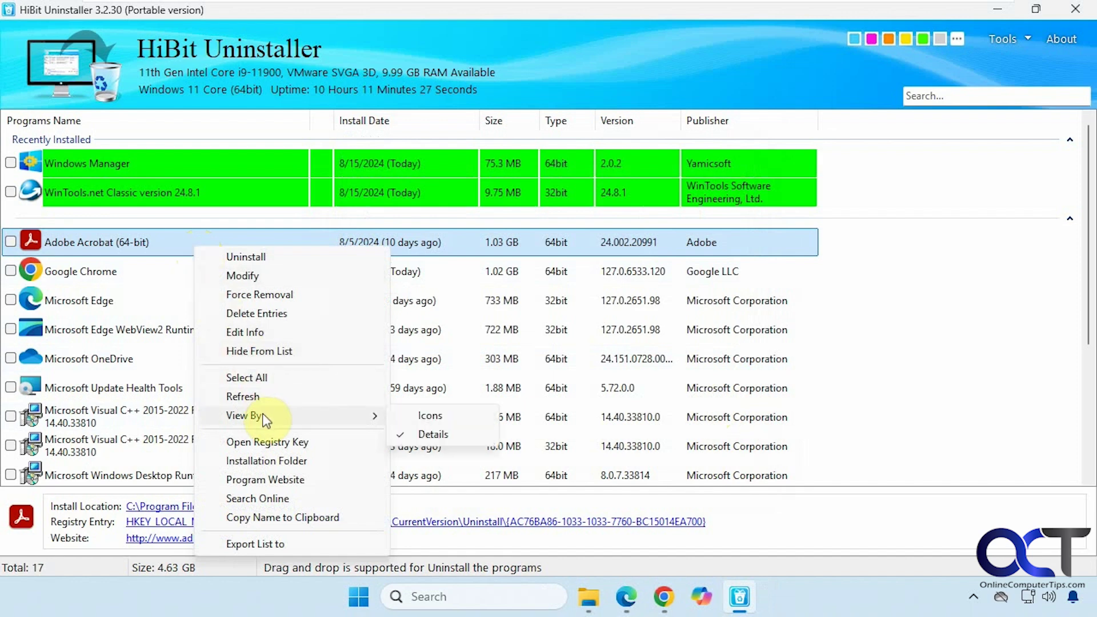
left_click(263, 441)
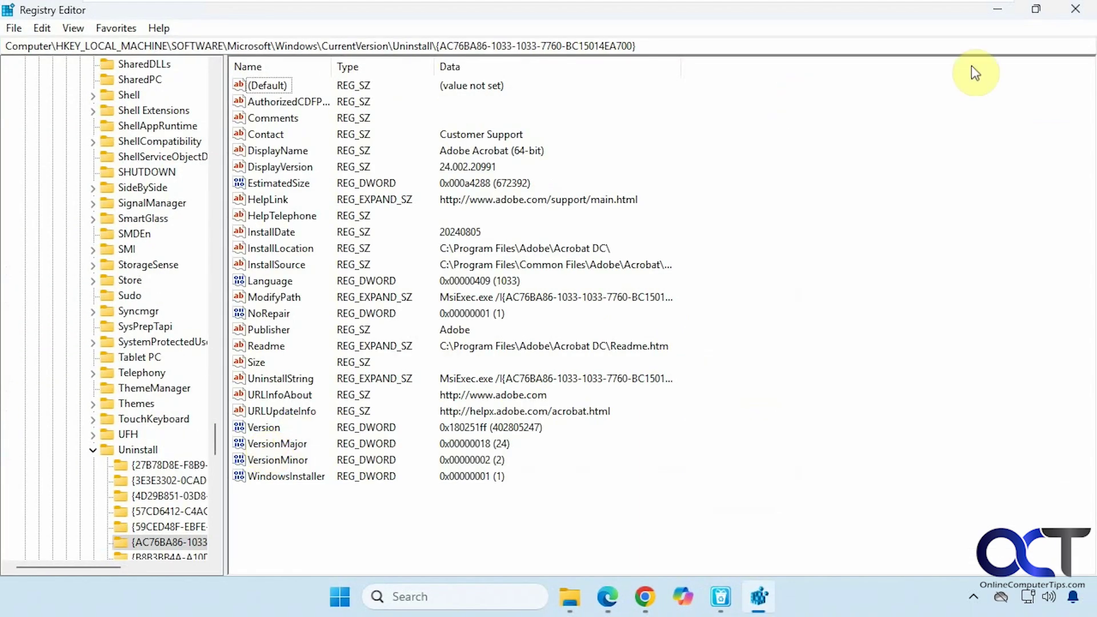
left_click(1075, 9)
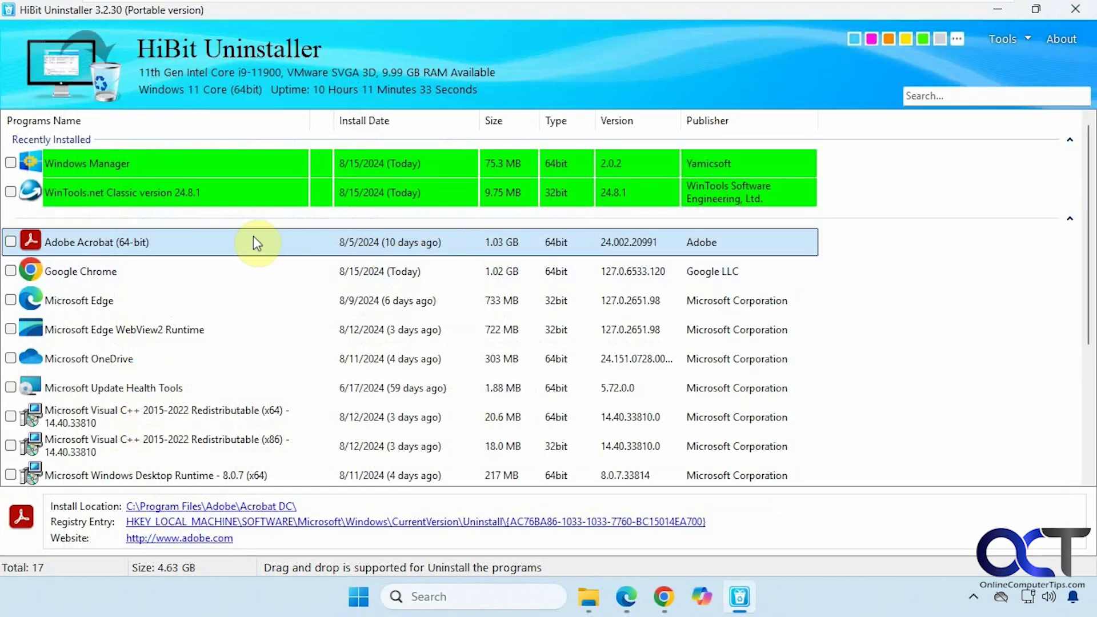
Open the installation folder of Adobe Acrobat (64-bit) to view its contents and close the folder window
right_click(245, 248)
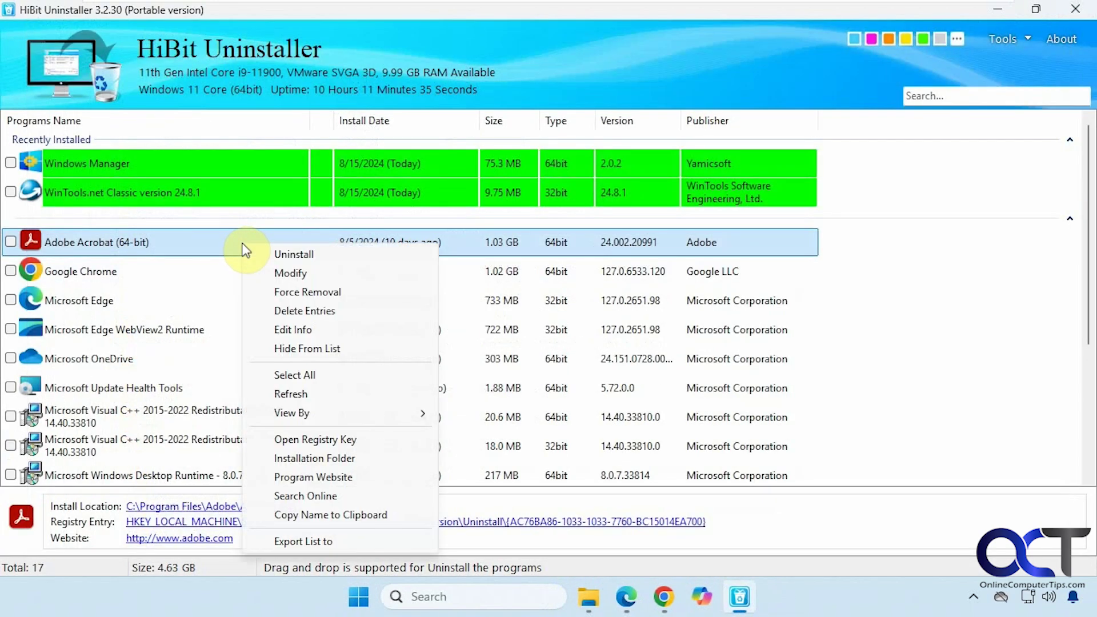
left_click(319, 457)
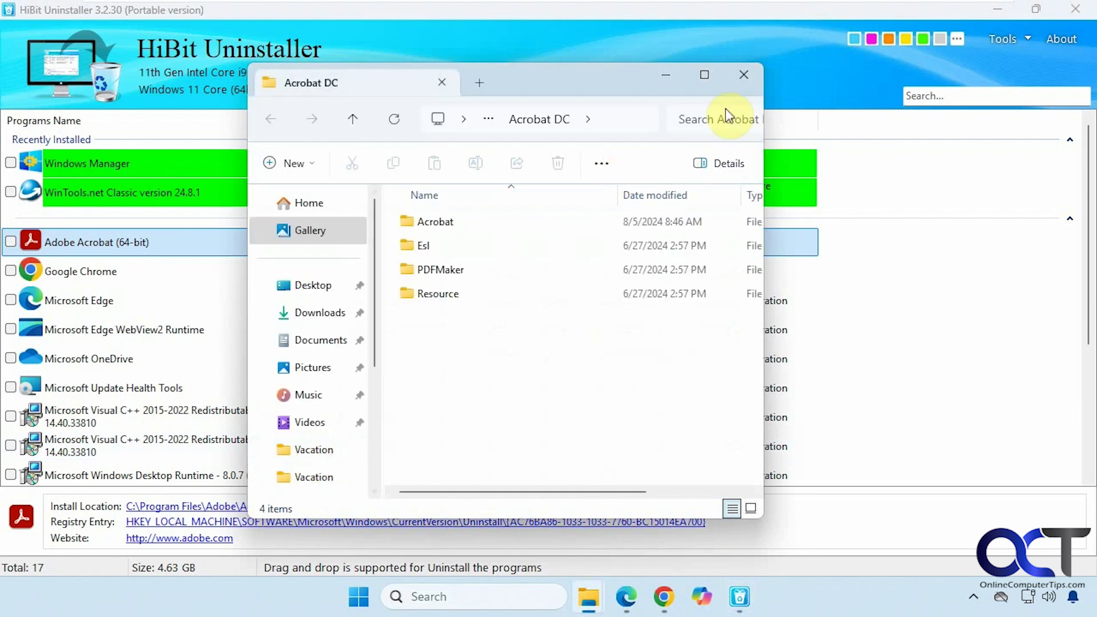
left_click(743, 75)
right_click(198, 243)
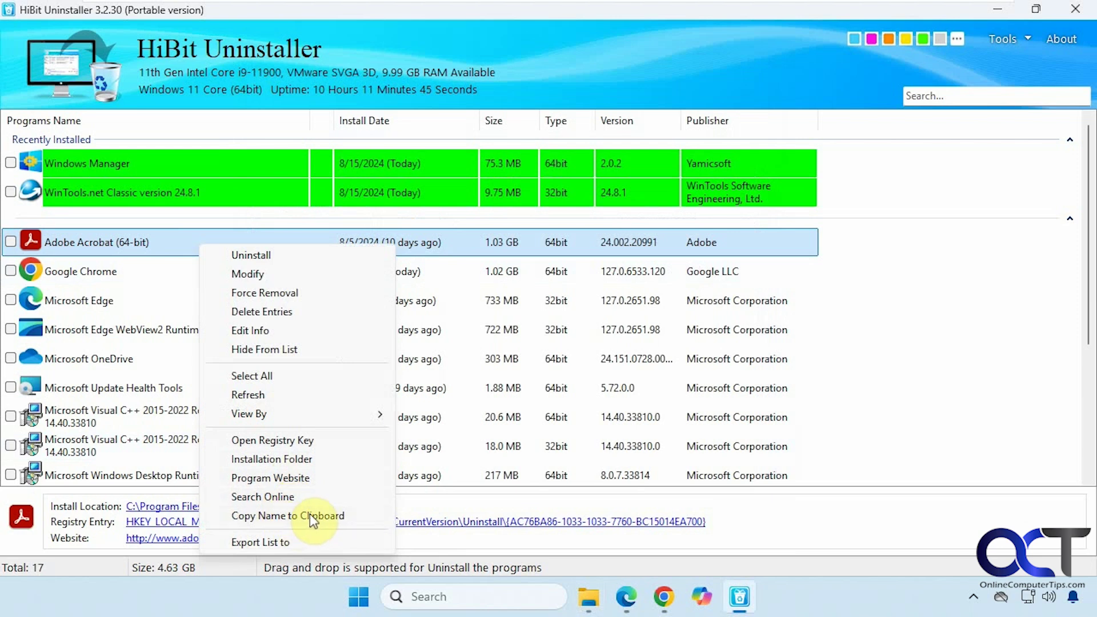
left_click(887, 248)
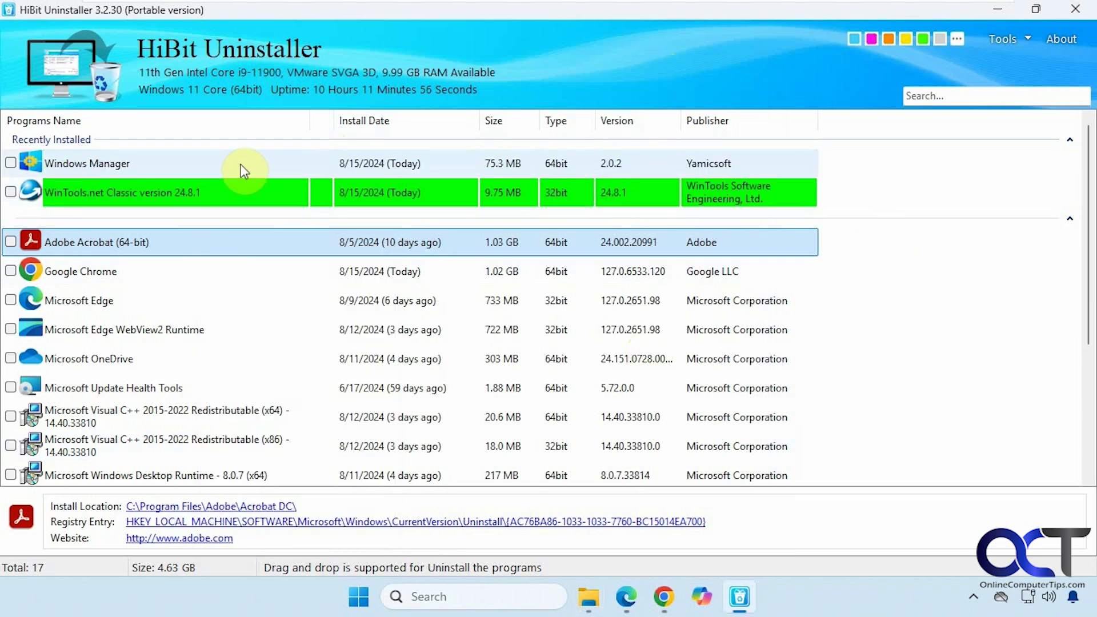
Select Windows Manager and run its uninstallation with the original uninstallation entry hidden and no system restore point
left_click(10, 163)
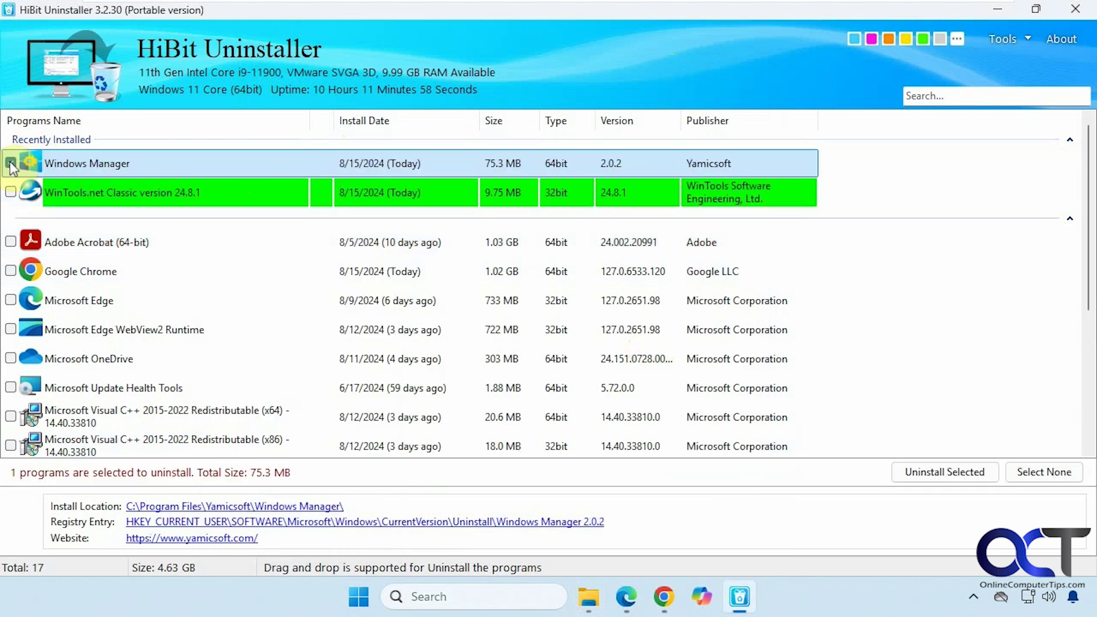
right_click(140, 164)
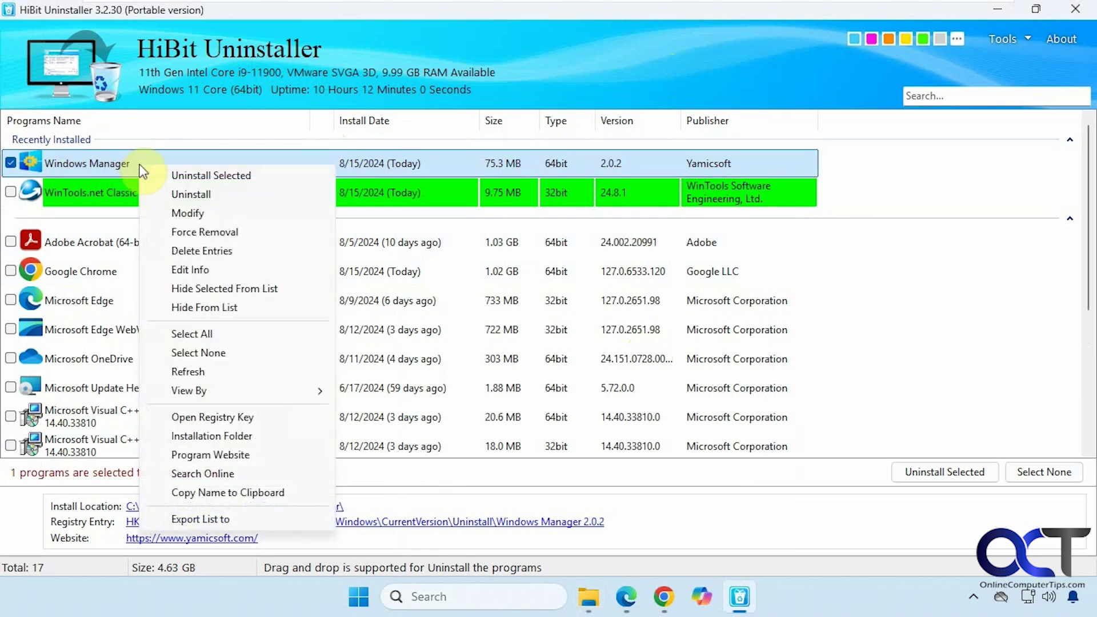
left_click(172, 175)
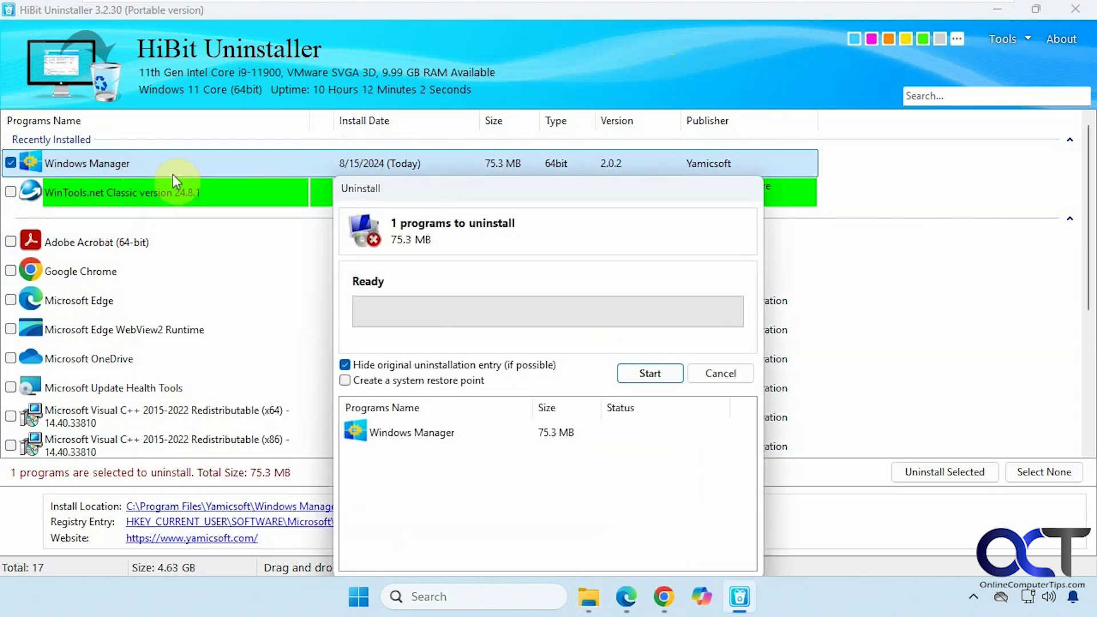
left_click_drag(515, 184, 522, 91)
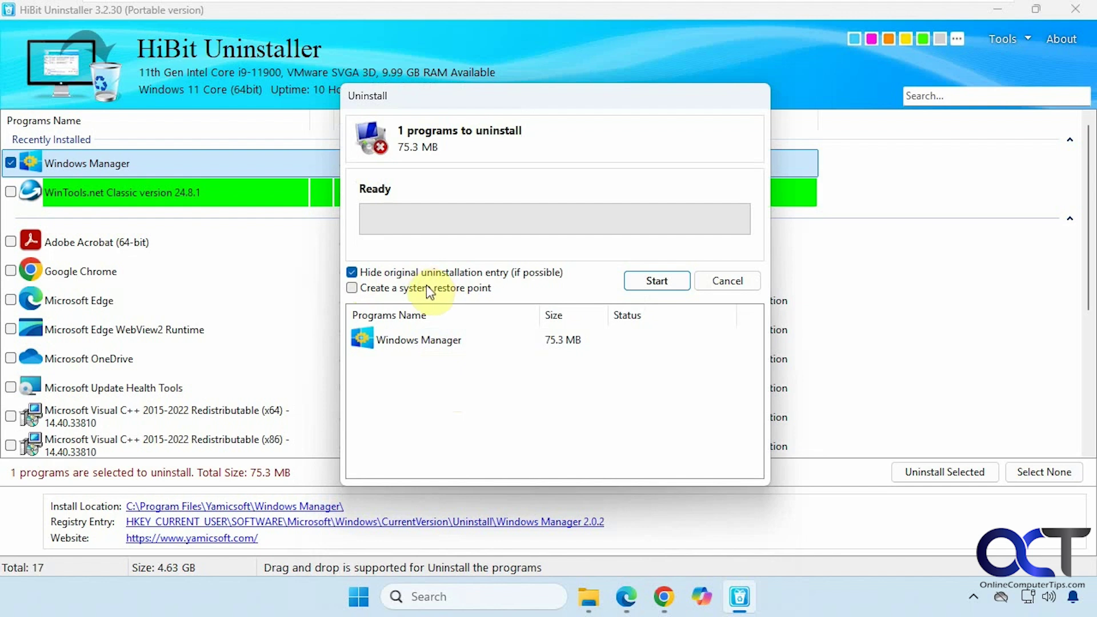
left_click(636, 285)
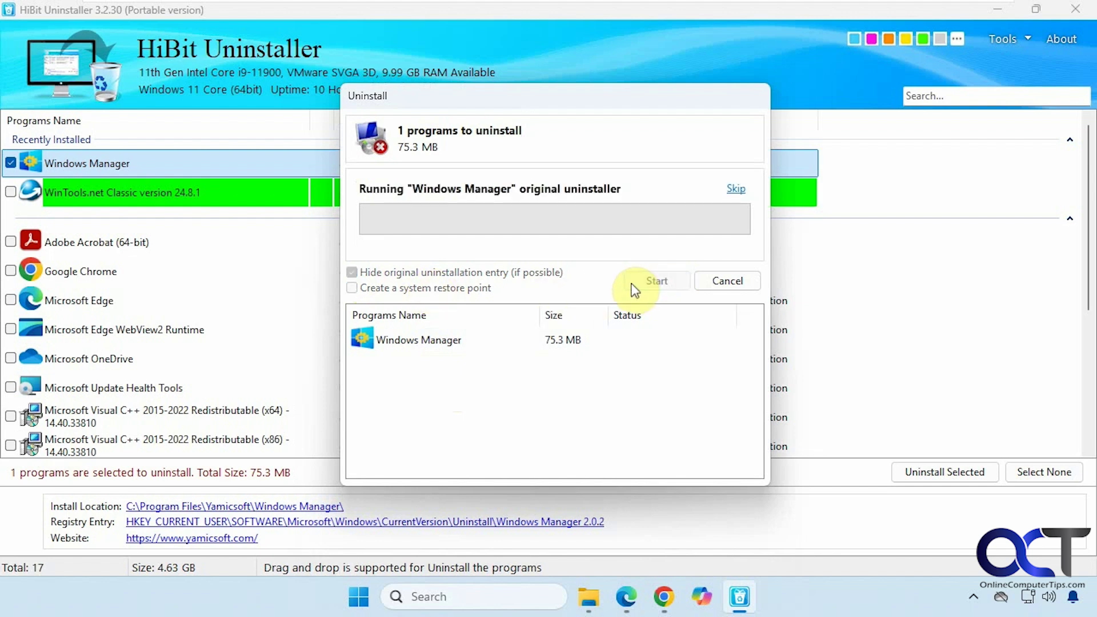
left_click(599, 357)
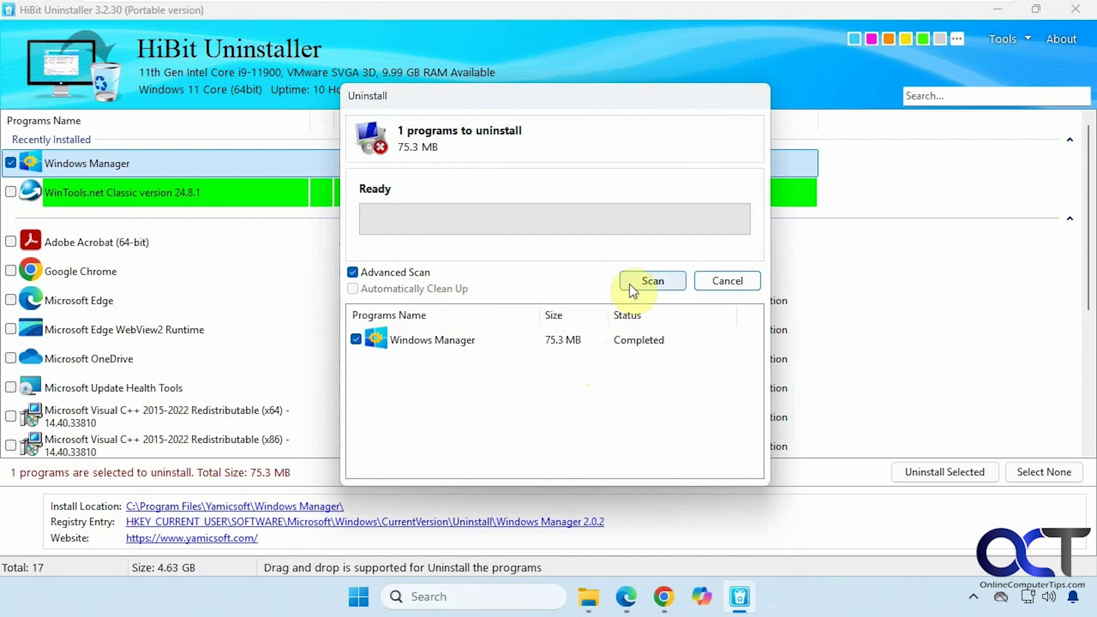
Run an advanced scan for Windows Manager leftovers, review the list, and remove all listed files and registry entries
left_click(636, 281)
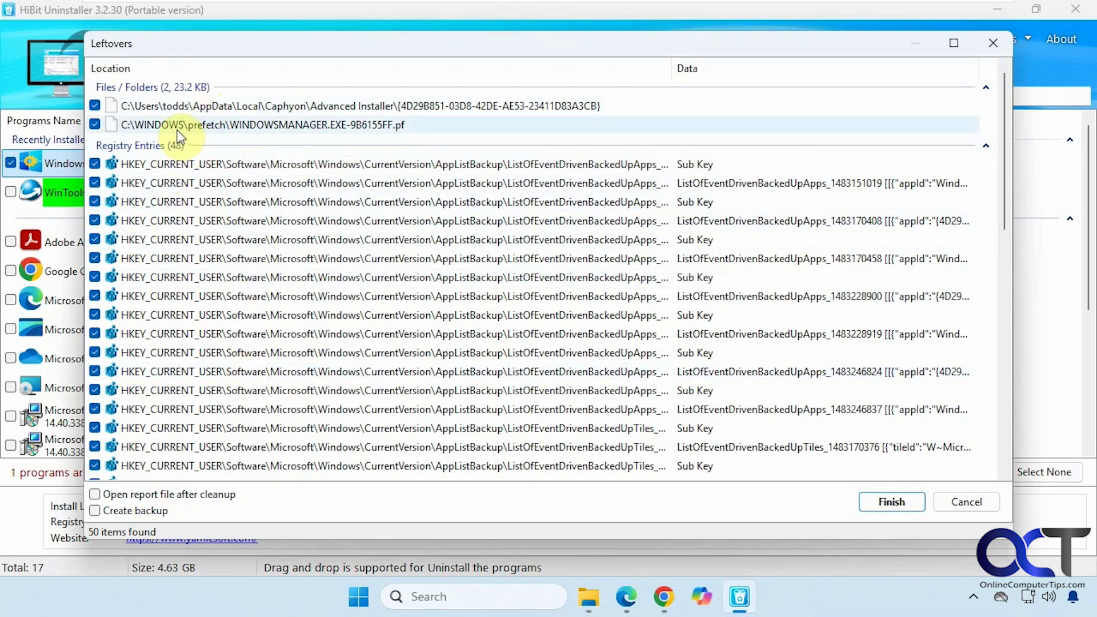
scroll(318, 291, "down", 3)
scroll(324, 293, "up", 3)
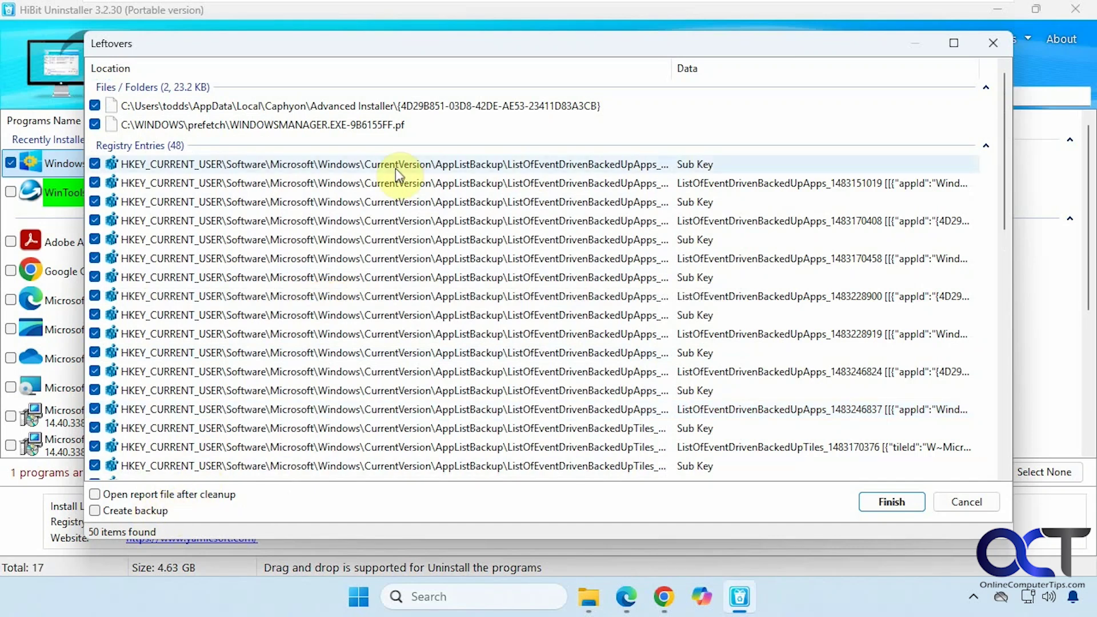
left_click(891, 501)
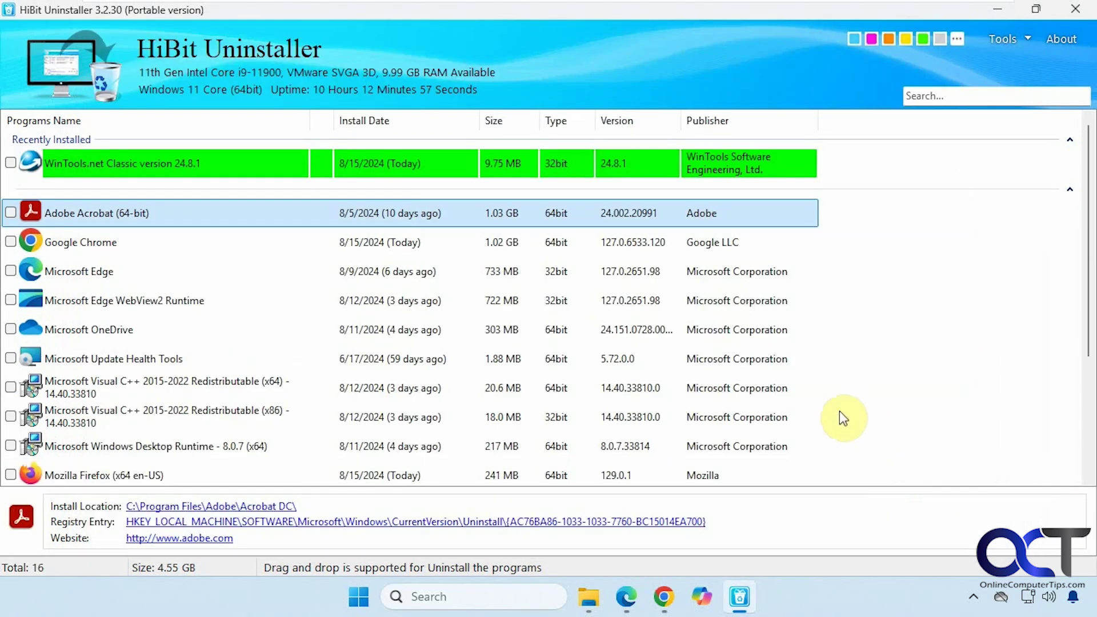
Force-remove WinTools.net Classic version 24.8.1 with an advanced scan, review the leftovers list, and delete all listed items without a backup
right_click(215, 170)
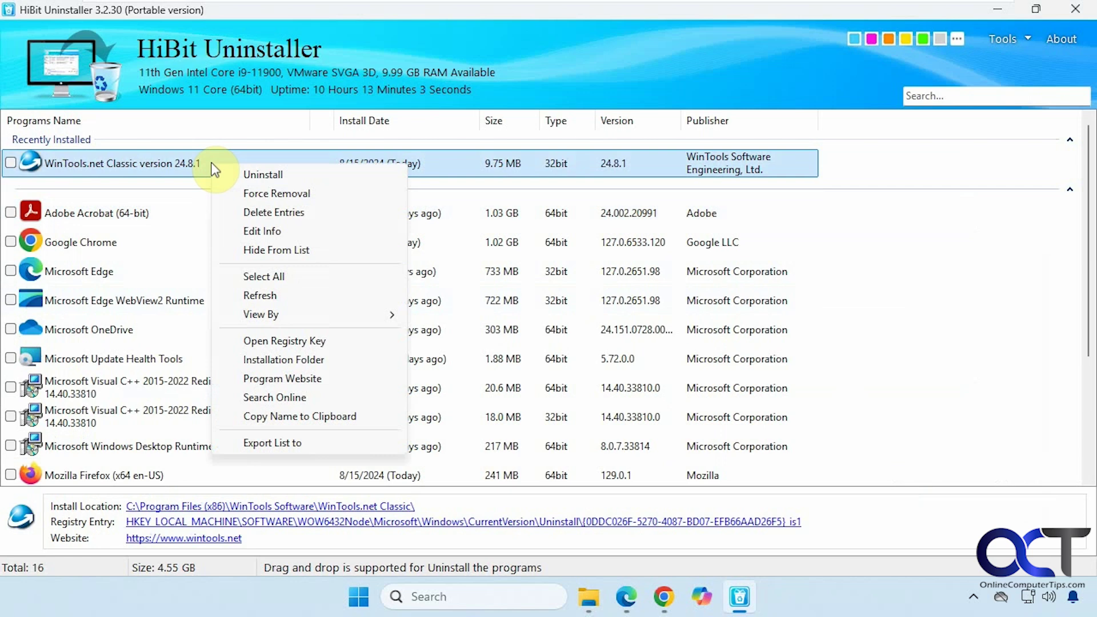
left_click(255, 197)
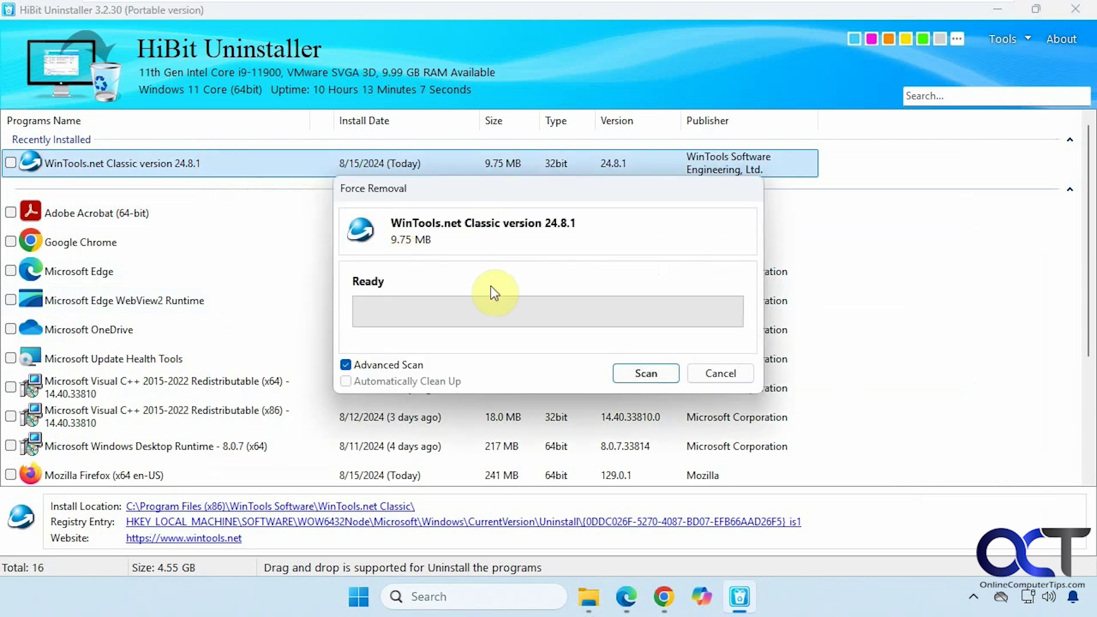
left_click(628, 374)
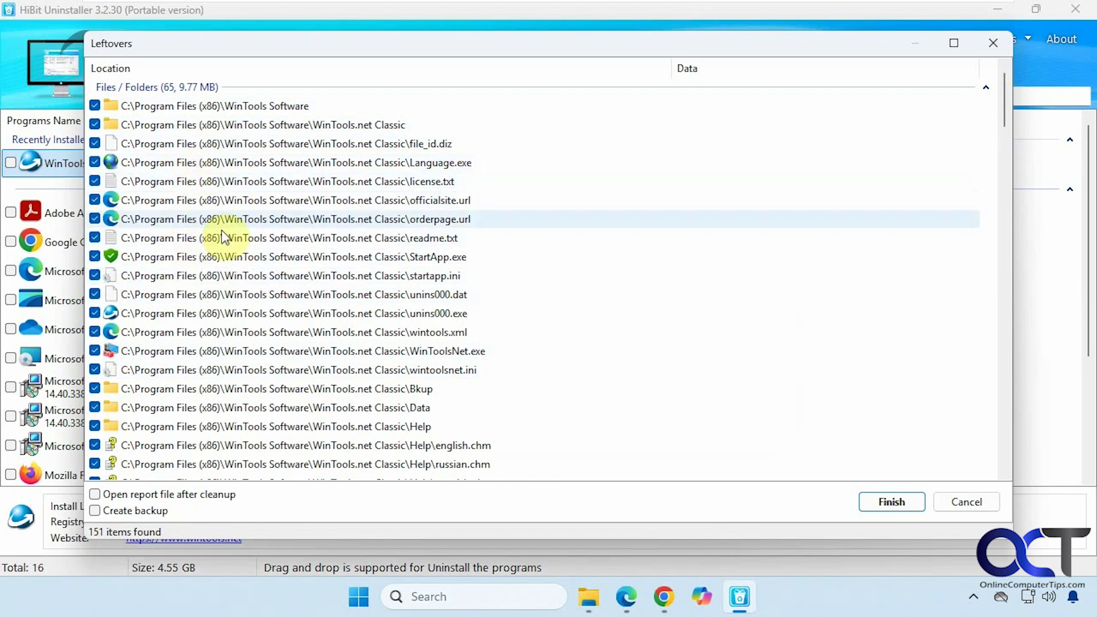
scroll(224, 230, "down", 5)
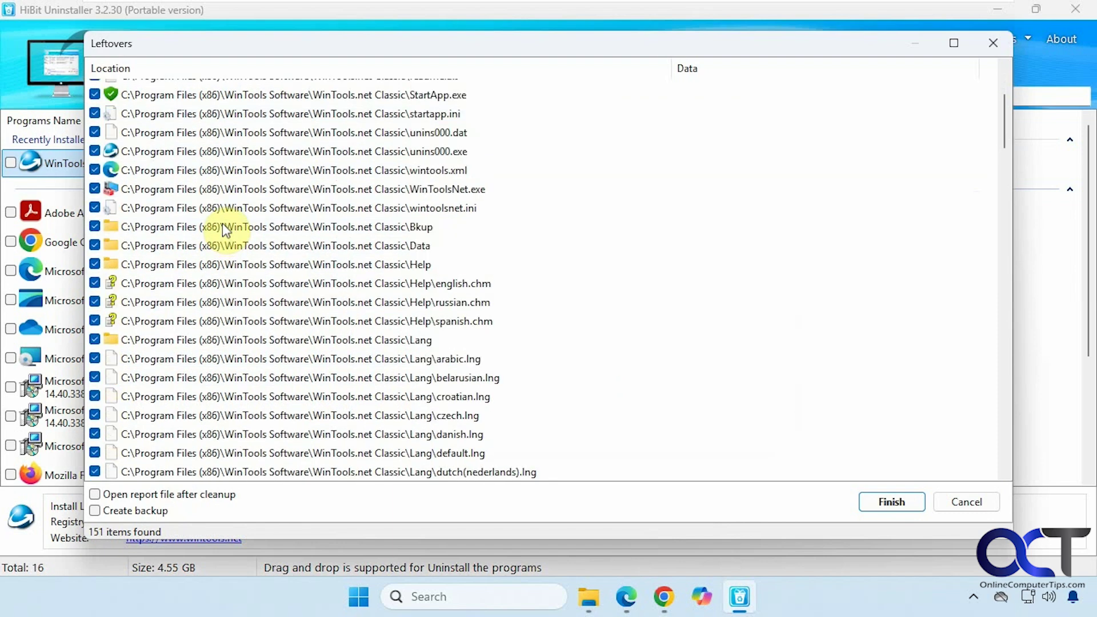
scroll(224, 230, "down", 3)
scroll(703, 409, "up", 3)
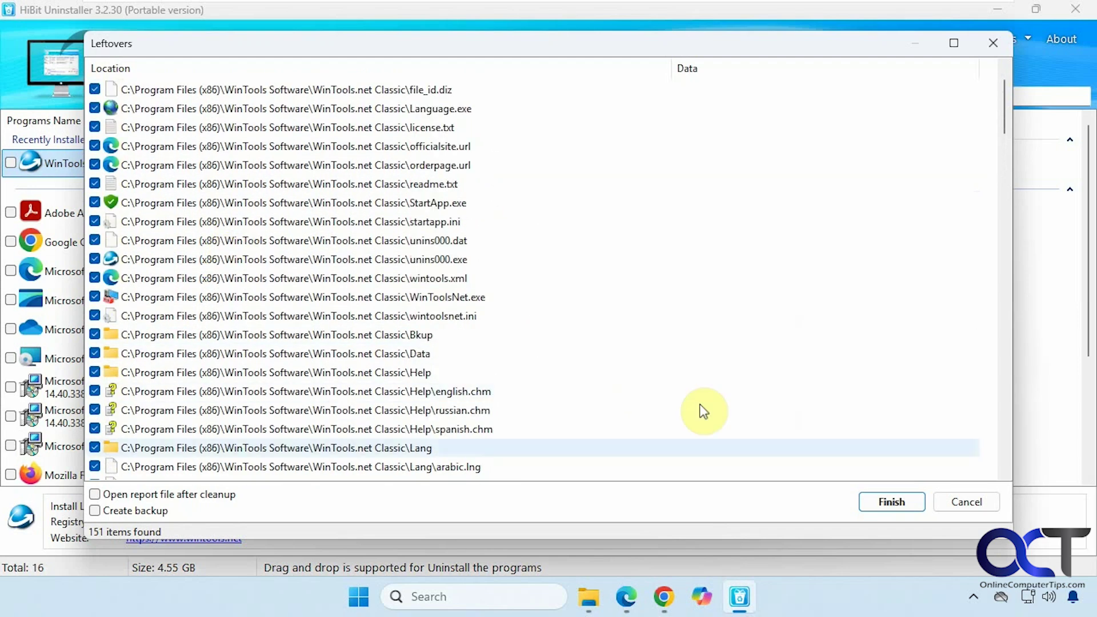
left_click(882, 498)
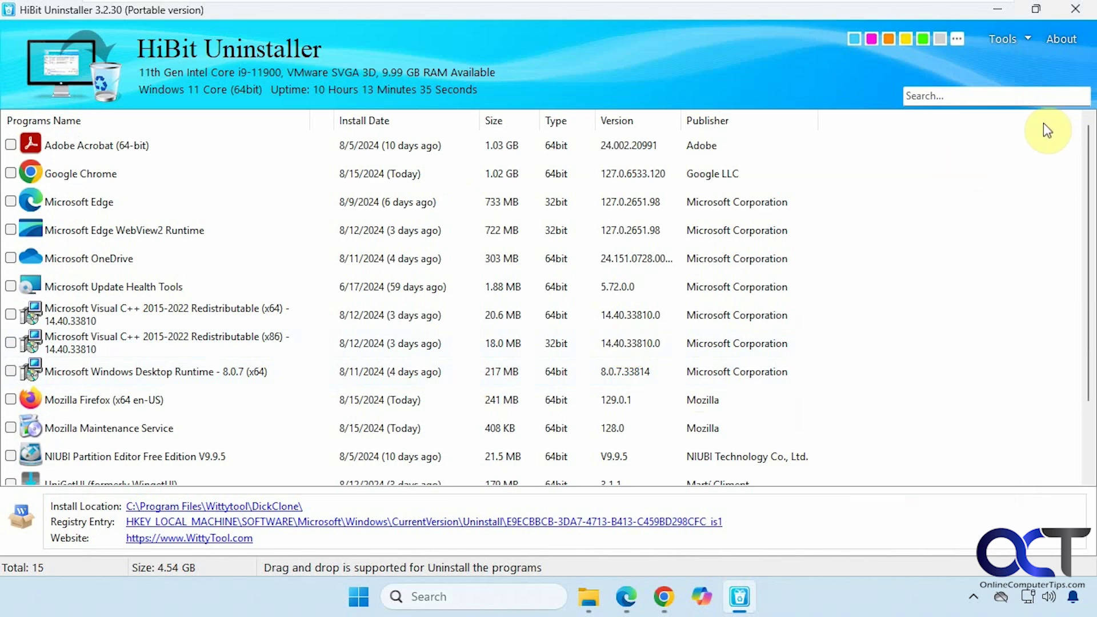
Restore the window to a smaller size and start Installation Monitoring with SmartRenameInstaller64.msi from the desktop as the setup file
left_click(1035, 10)
left_click_drag(869, 59, 759, 29)
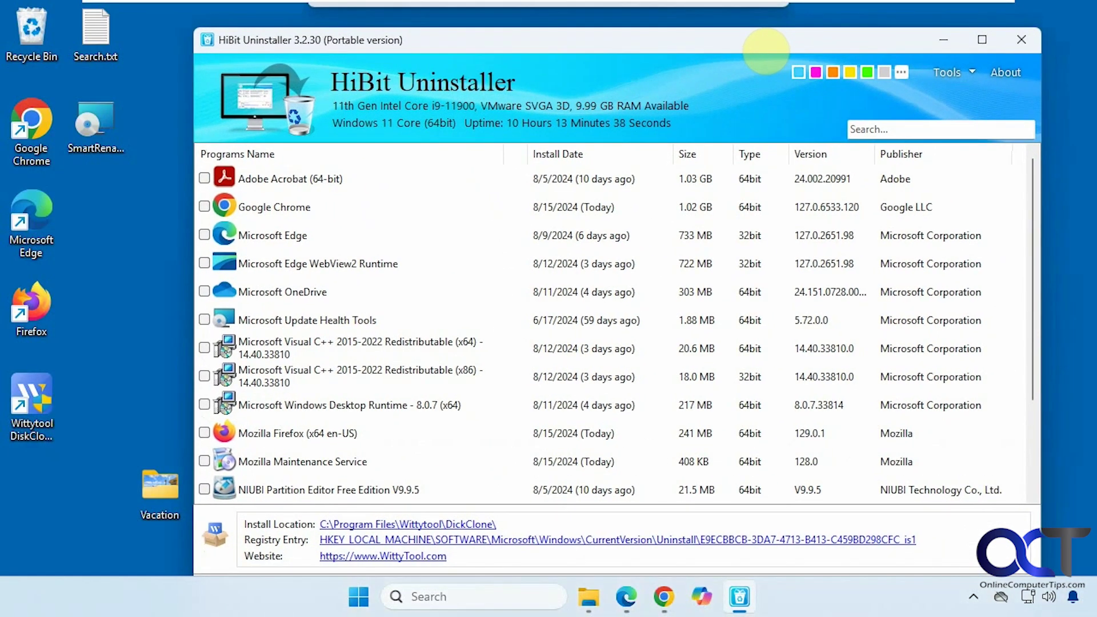
left_click(966, 75)
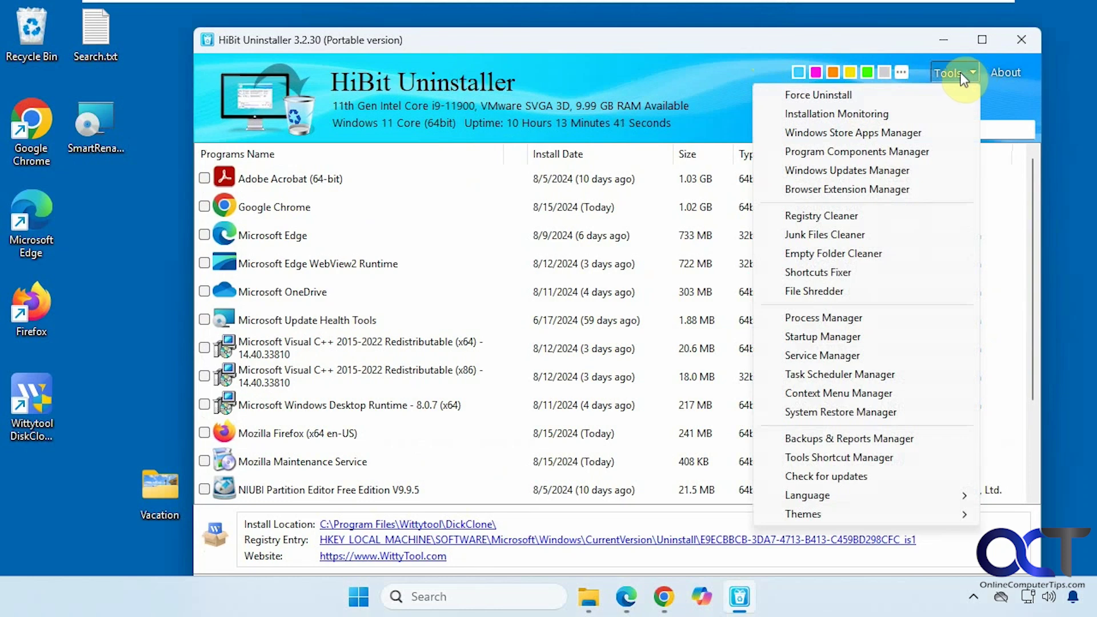
left_click(840, 117)
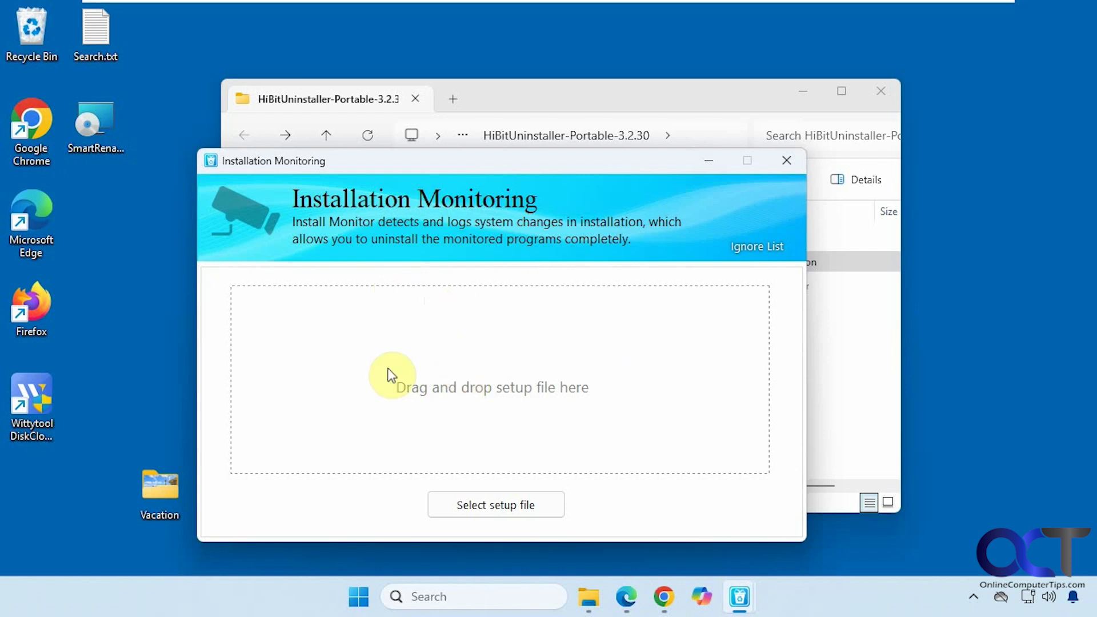
left_click(99, 144)
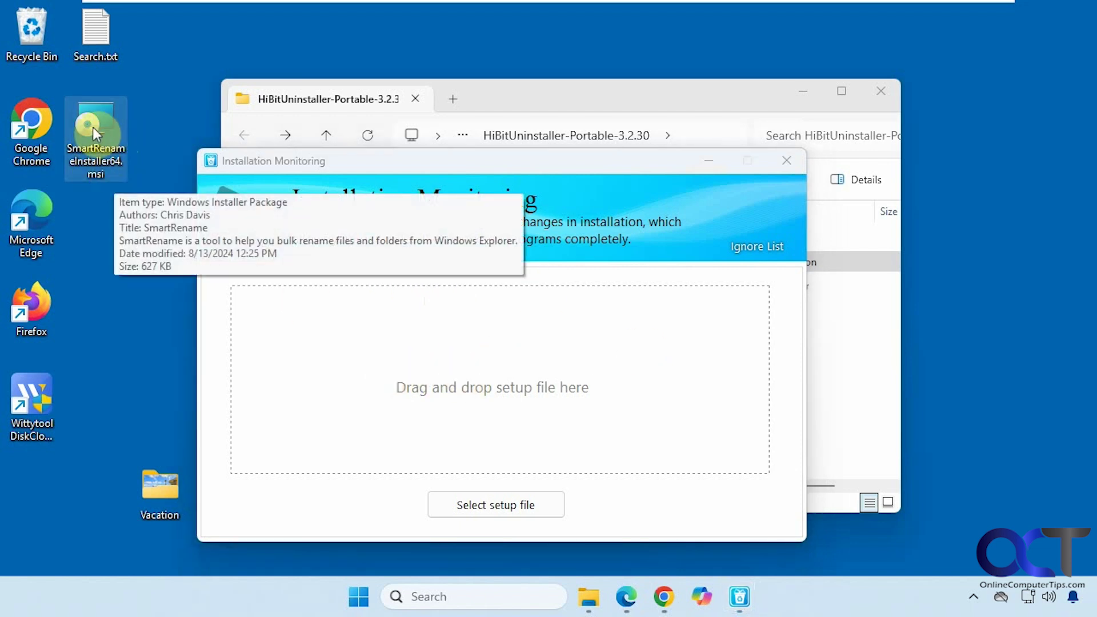
left_click_drag(93, 127, 237, 252)
left_click_drag(418, 366, 417, 366)
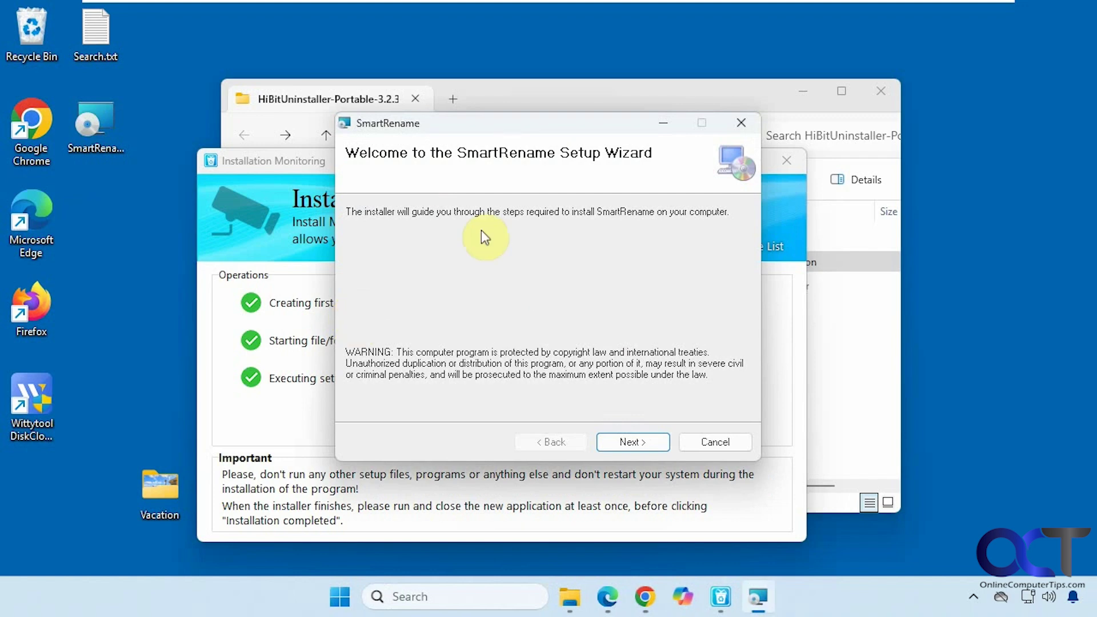
Install SmartRename in the default folder for Just me, and complete the monitored installation so its log is saved
left_click_drag(496, 129, 663, 152)
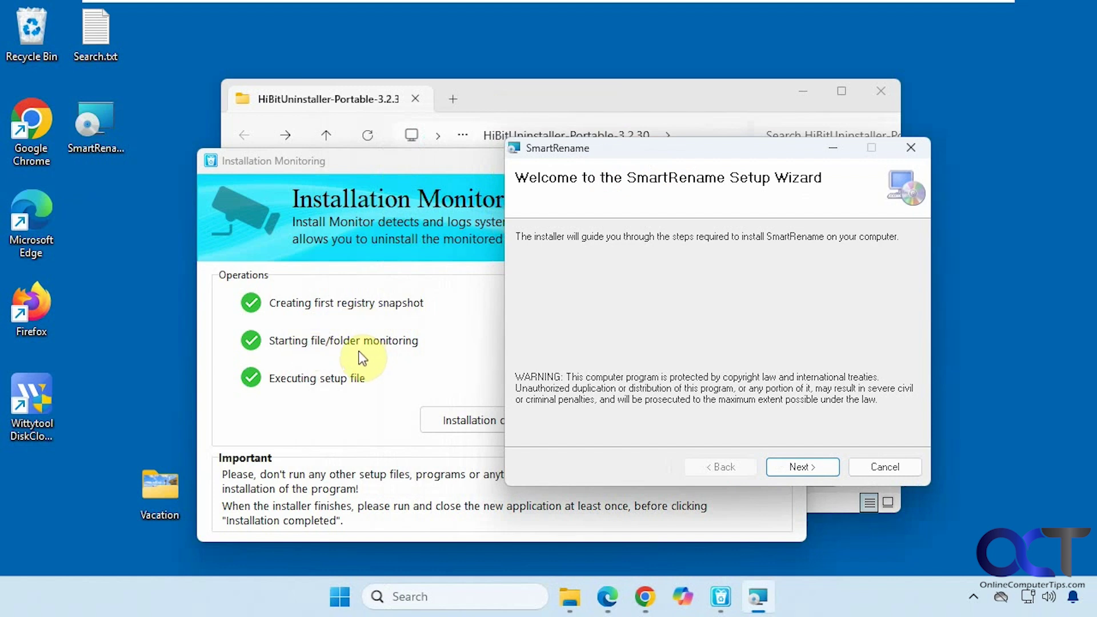
left_click_drag(721, 148, 612, 120)
left_click(694, 440)
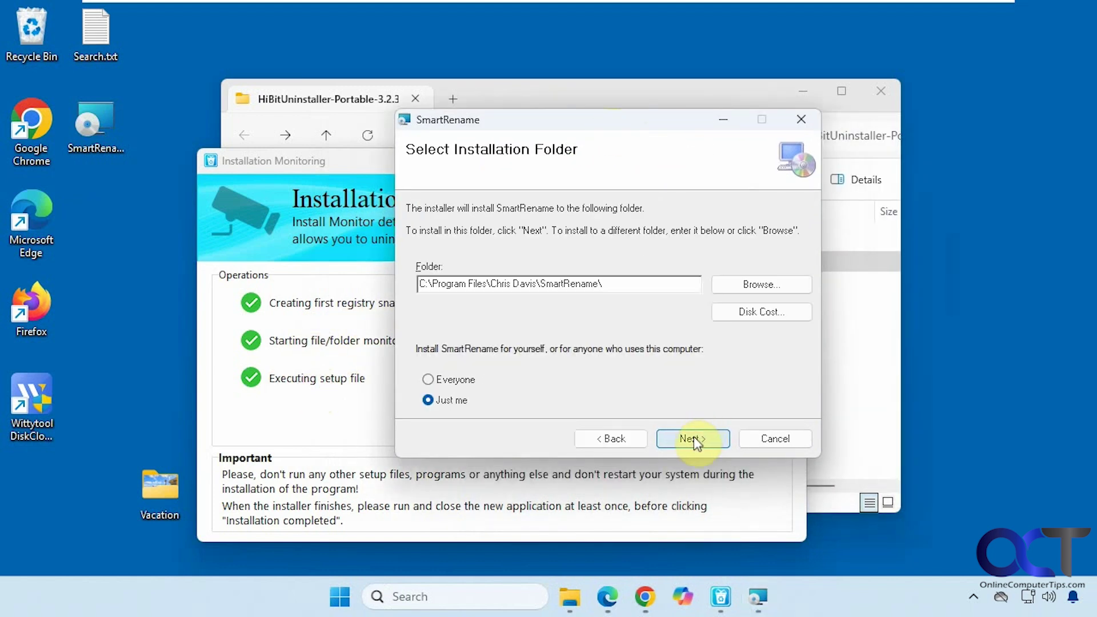
left_click(693, 439)
left_click(694, 439)
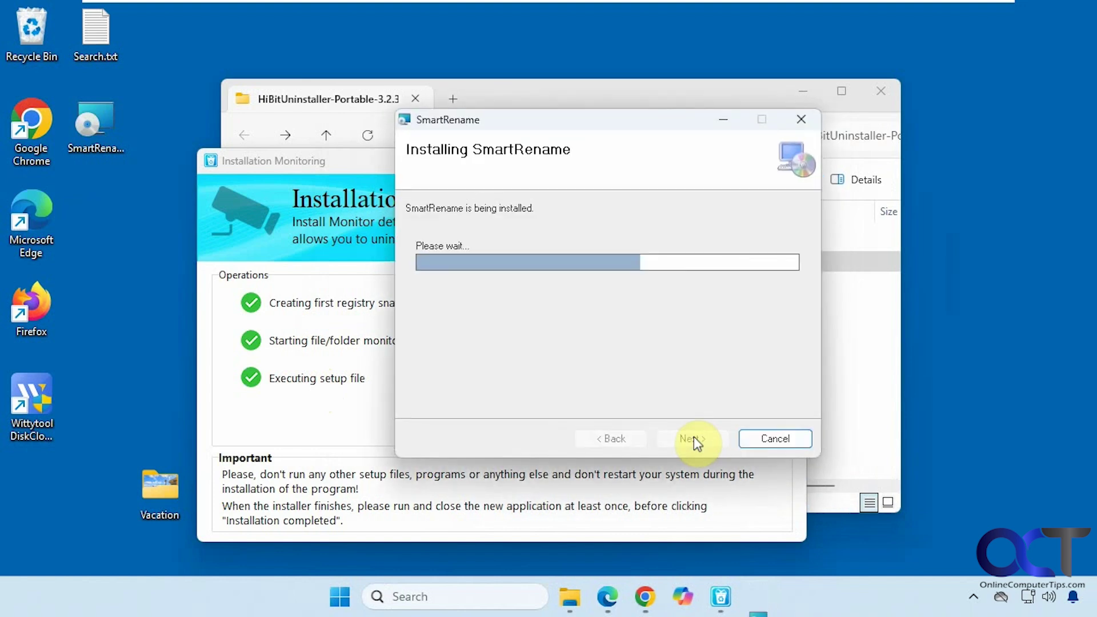
left_click(694, 439)
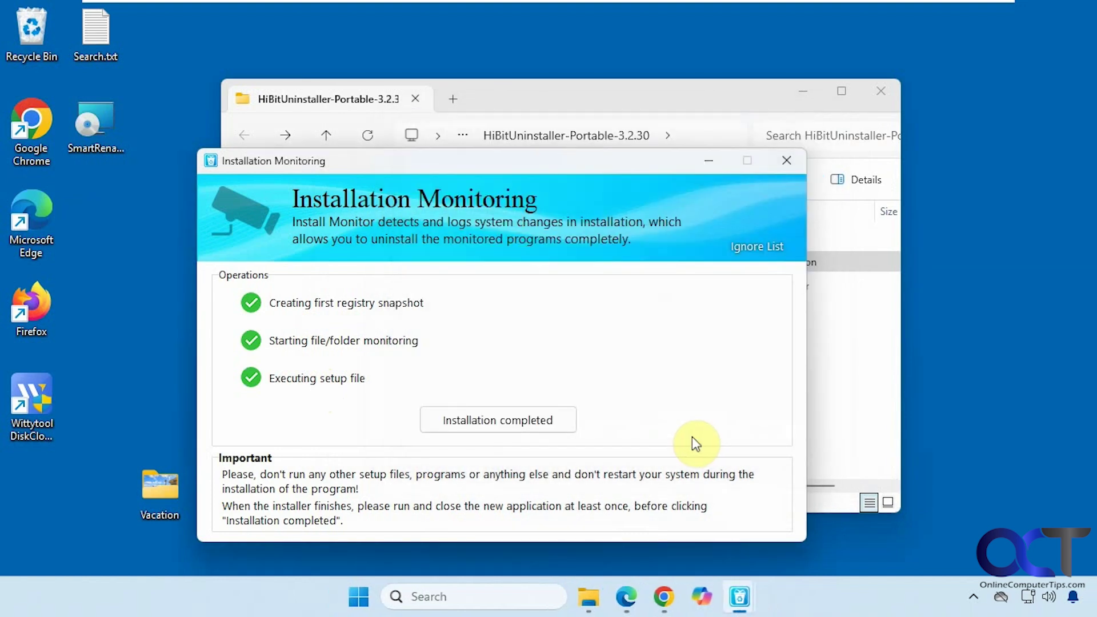
left_click(520, 422)
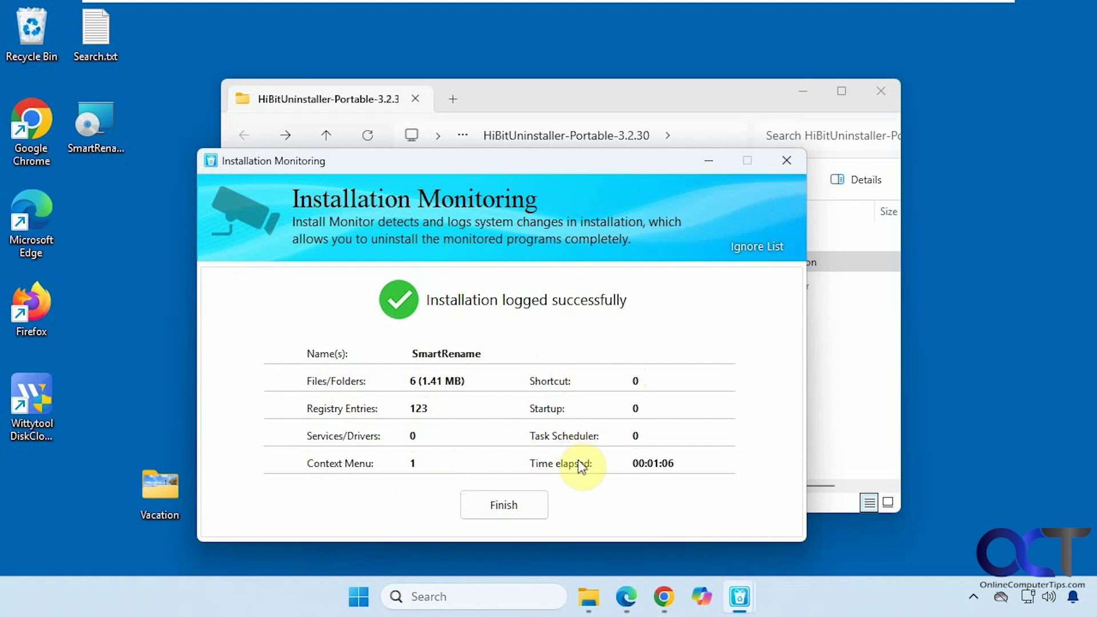
left_click(523, 499)
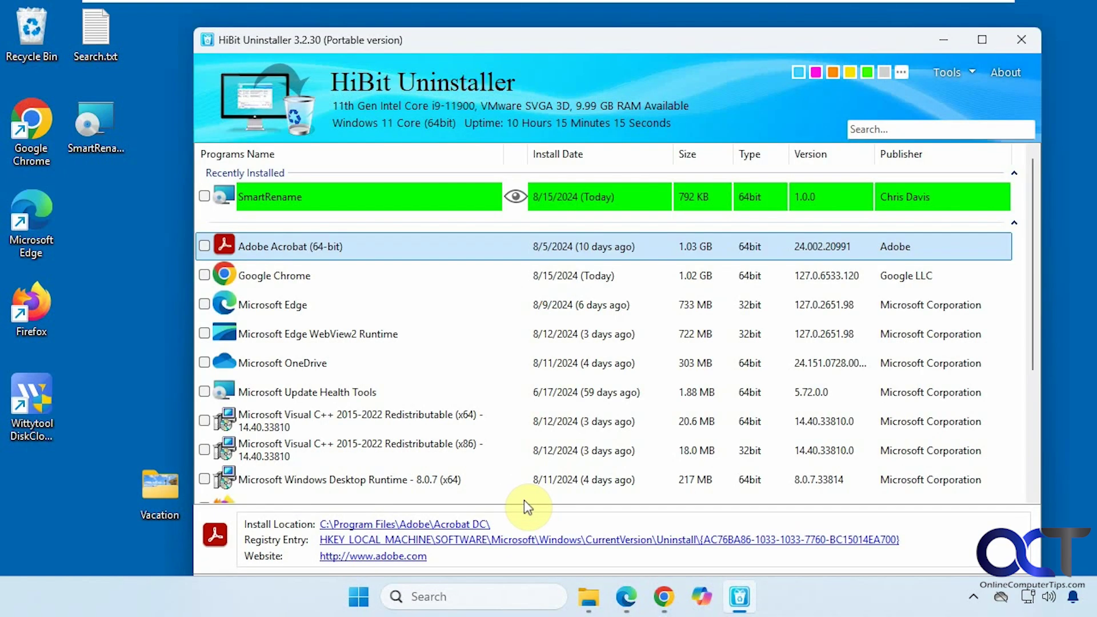
Show the log file of SmartRename, look through its logged files and registry entries, and close it without deleting anything
right_click(394, 257)
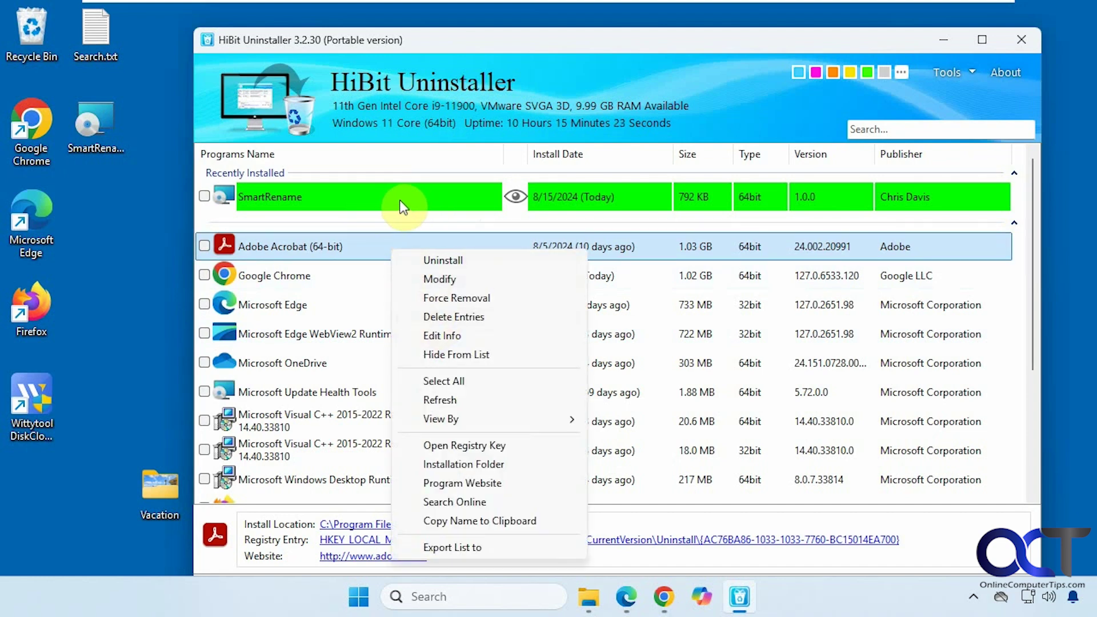
right_click(372, 197)
right_click(372, 197)
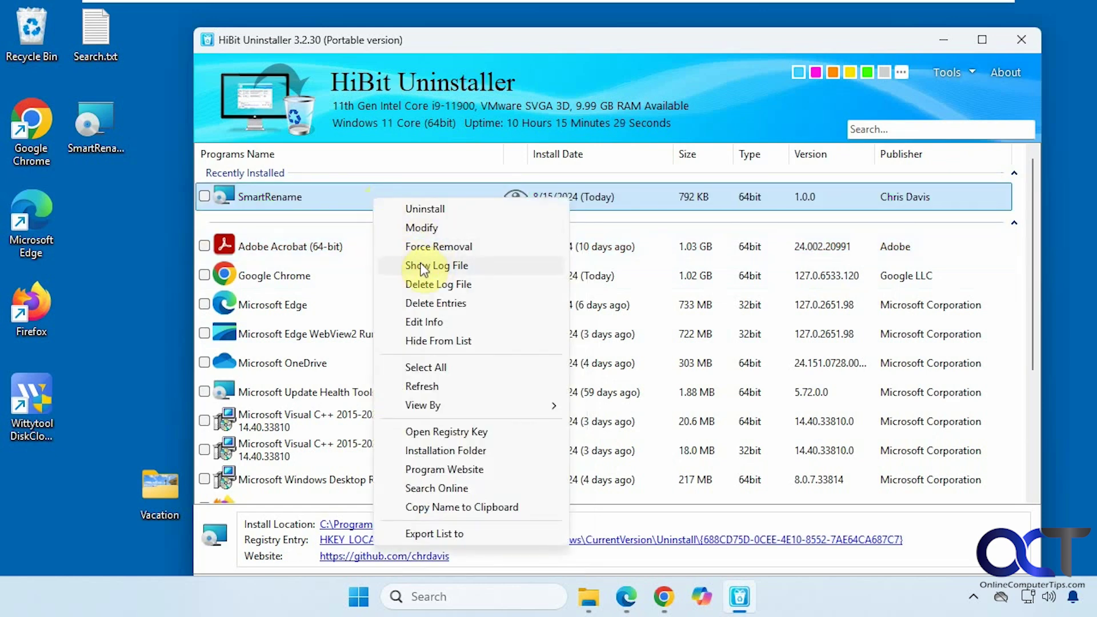
left_click(437, 265)
scroll(522, 246, "down", 8)
scroll(523, 250, "up", 10)
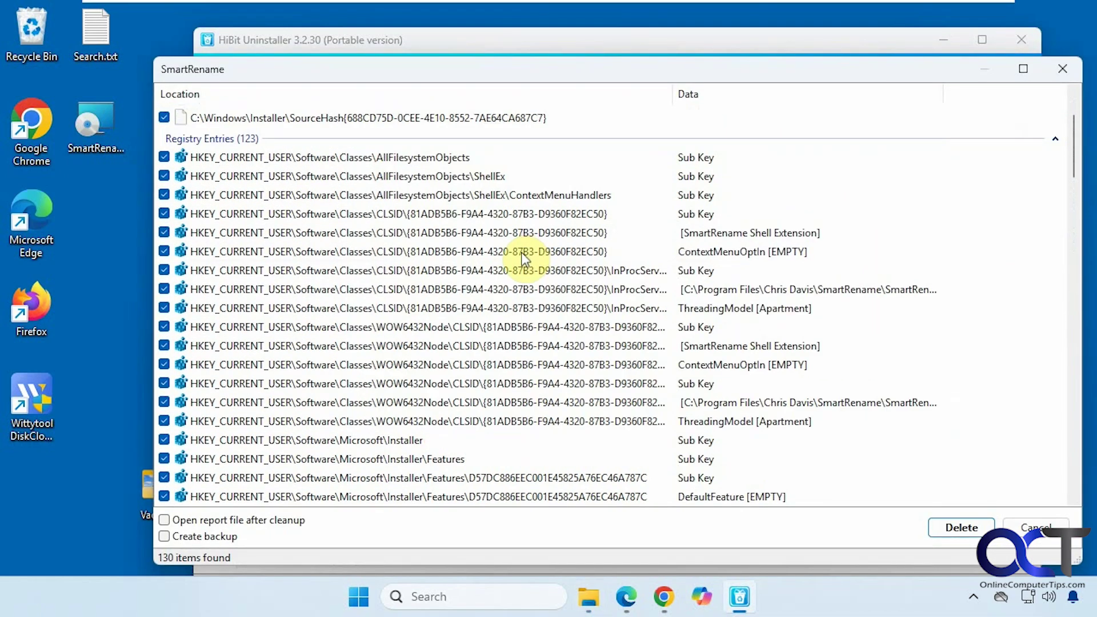
left_click(1063, 69)
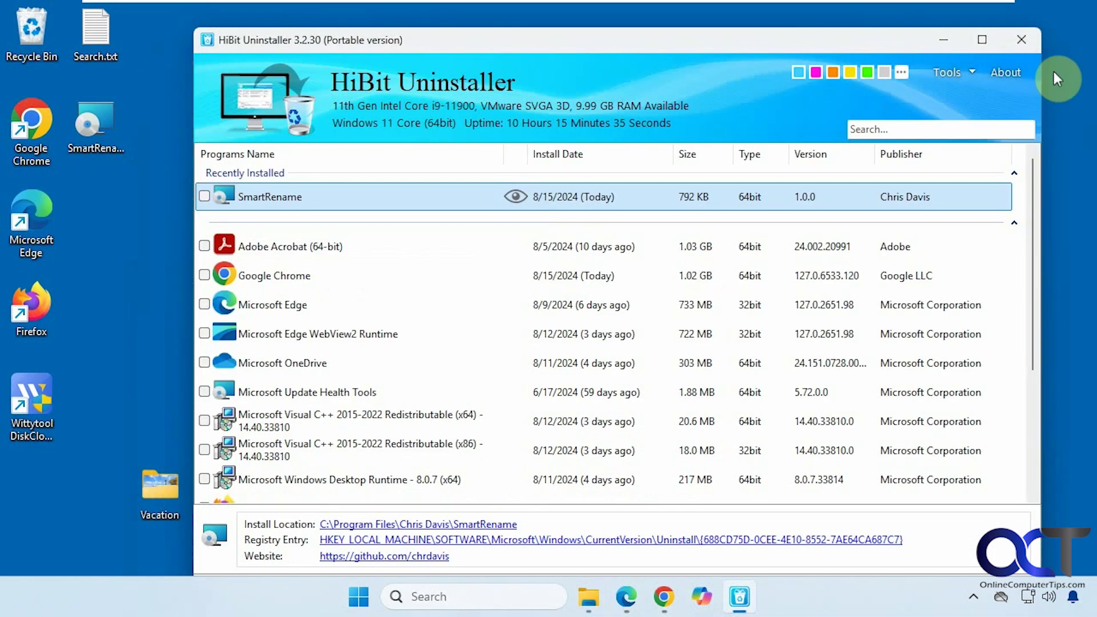
right_click(389, 248)
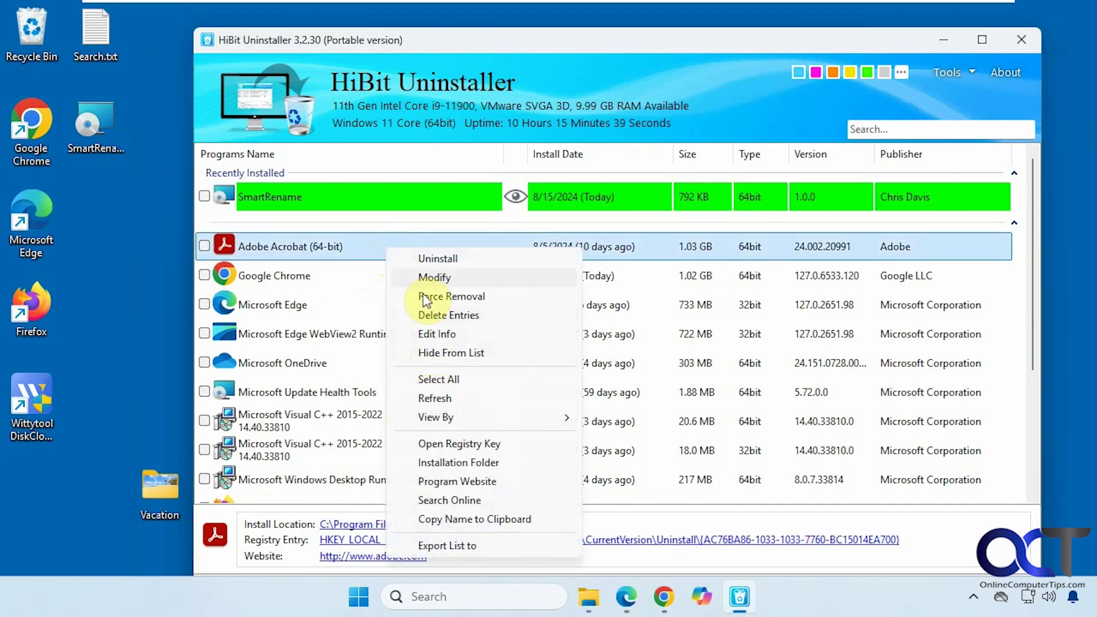
left_click(540, 46)
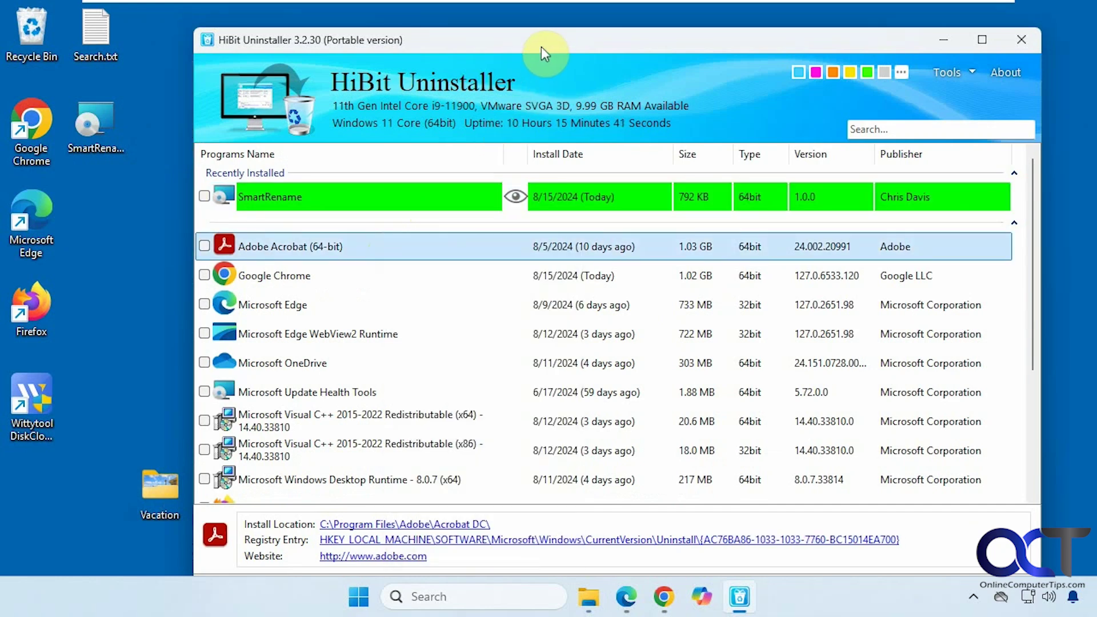
Uninstall SmartRename with its setup wizard's remove option, and clean up all leftovers found with the log file and advanced scan
right_click(431, 200)
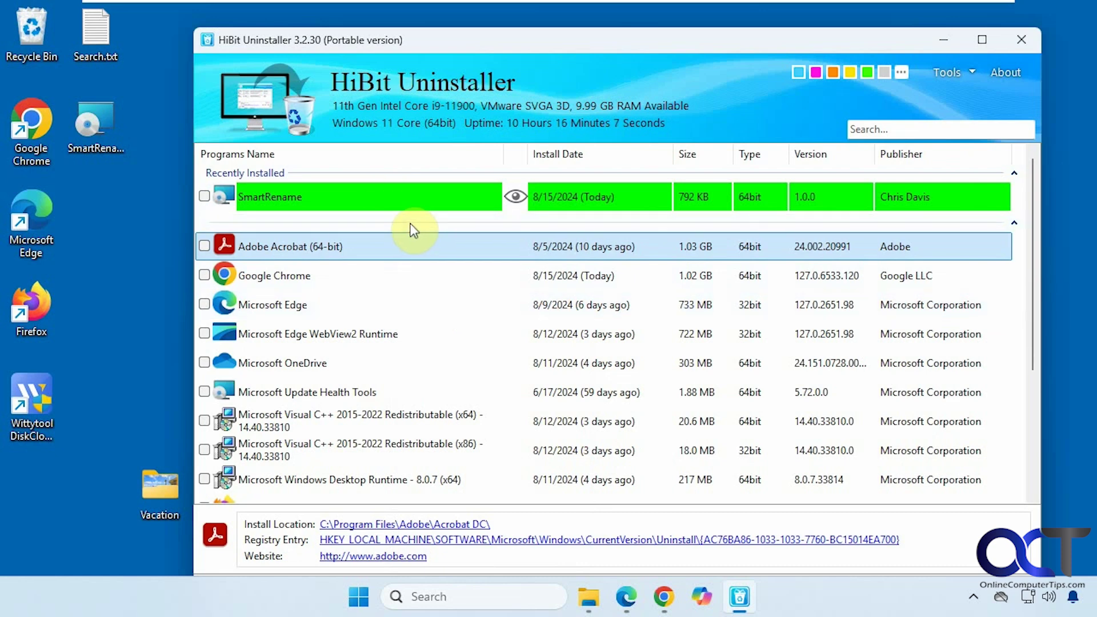
right_click(410, 196)
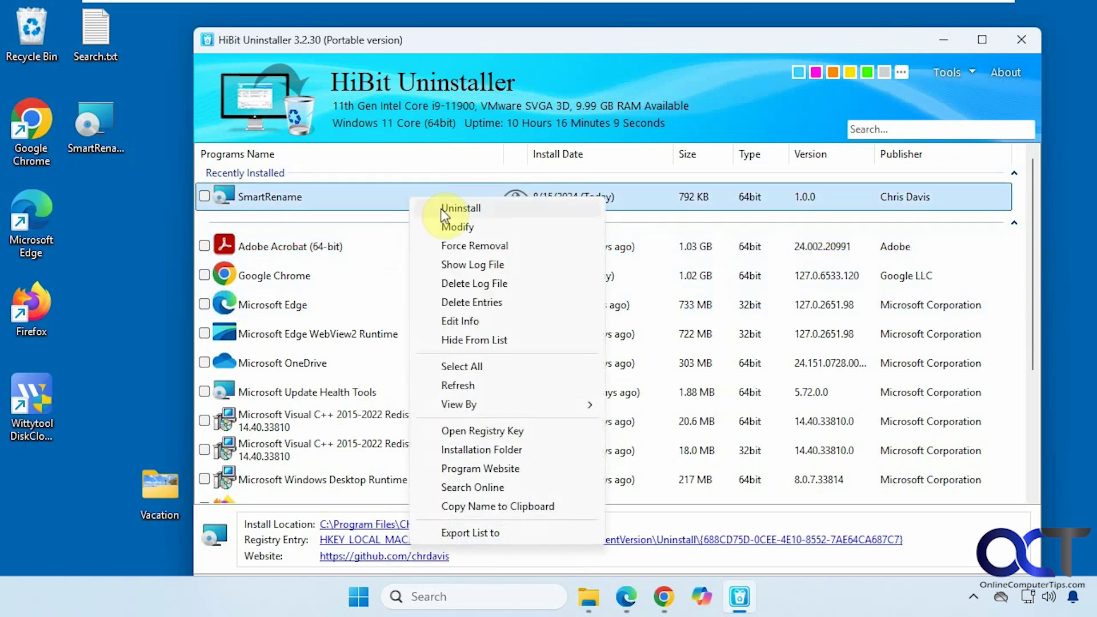
left_click(444, 210)
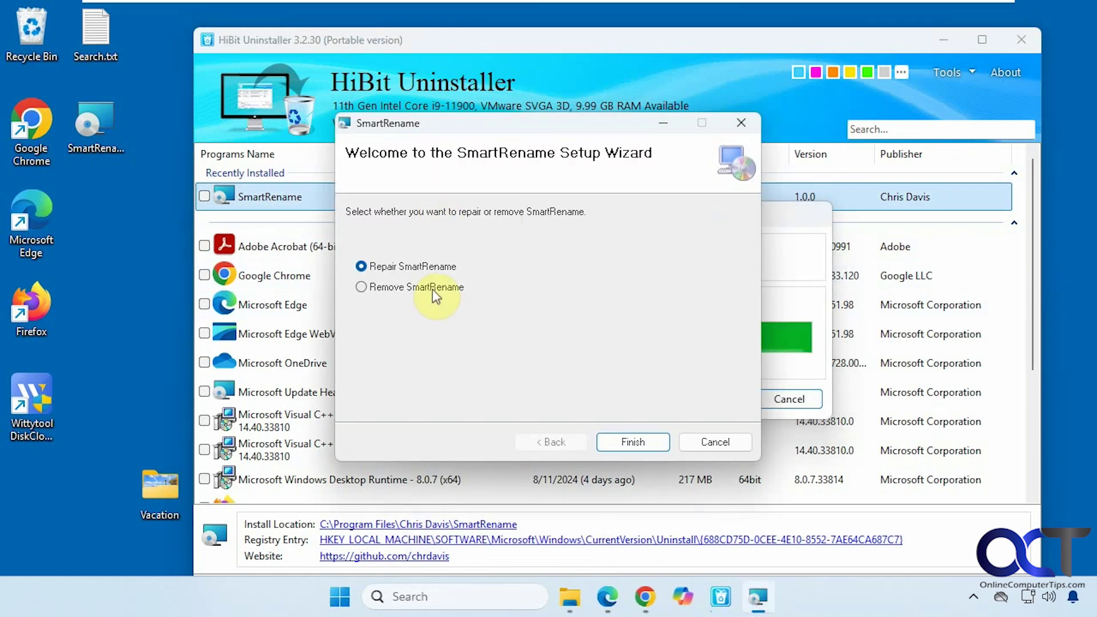
left_click(432, 288)
left_click(624, 441)
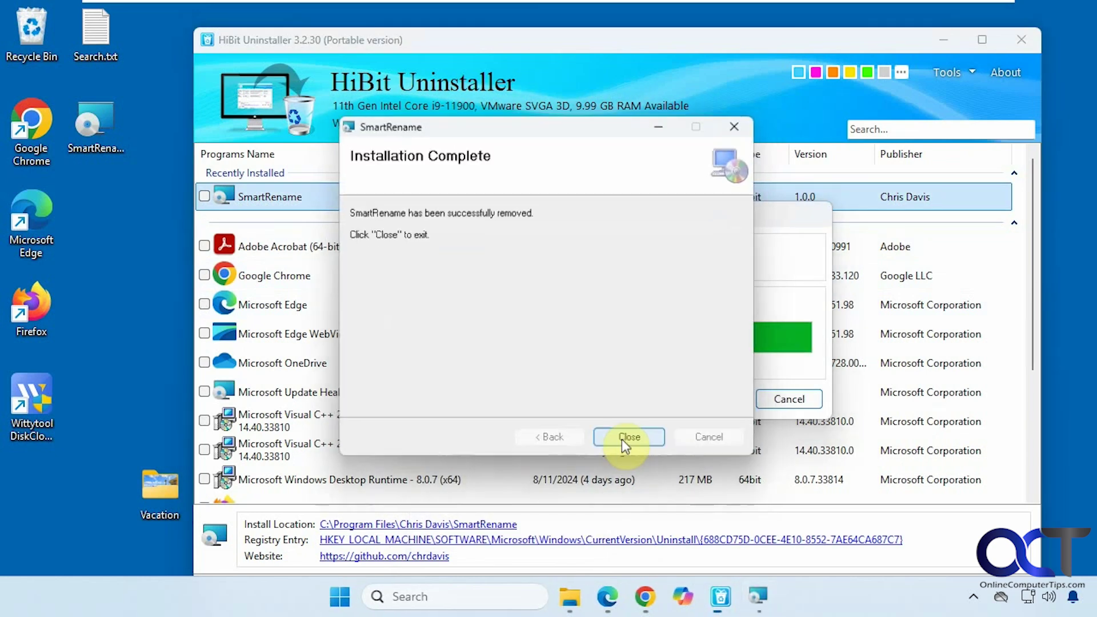
left_click(622, 441)
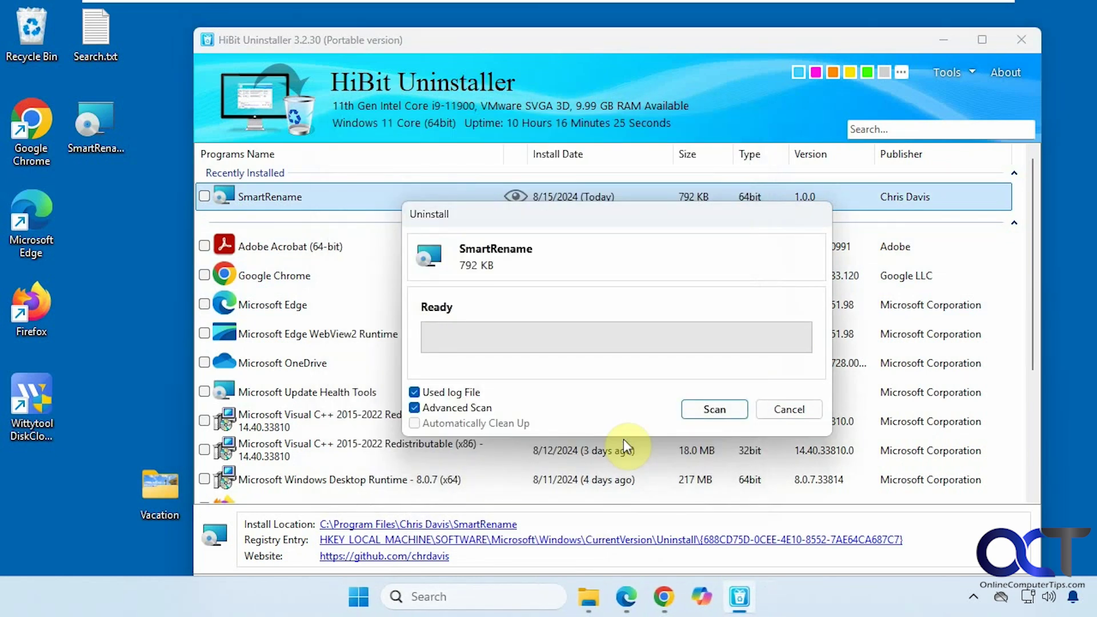
left_click(689, 409)
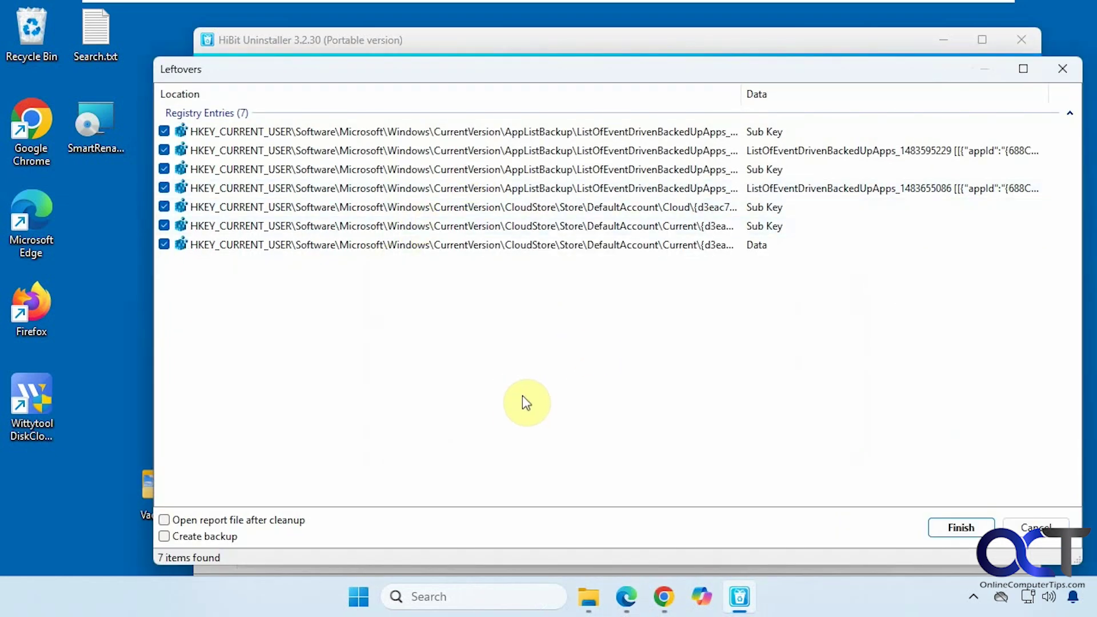
left_click(956, 526)
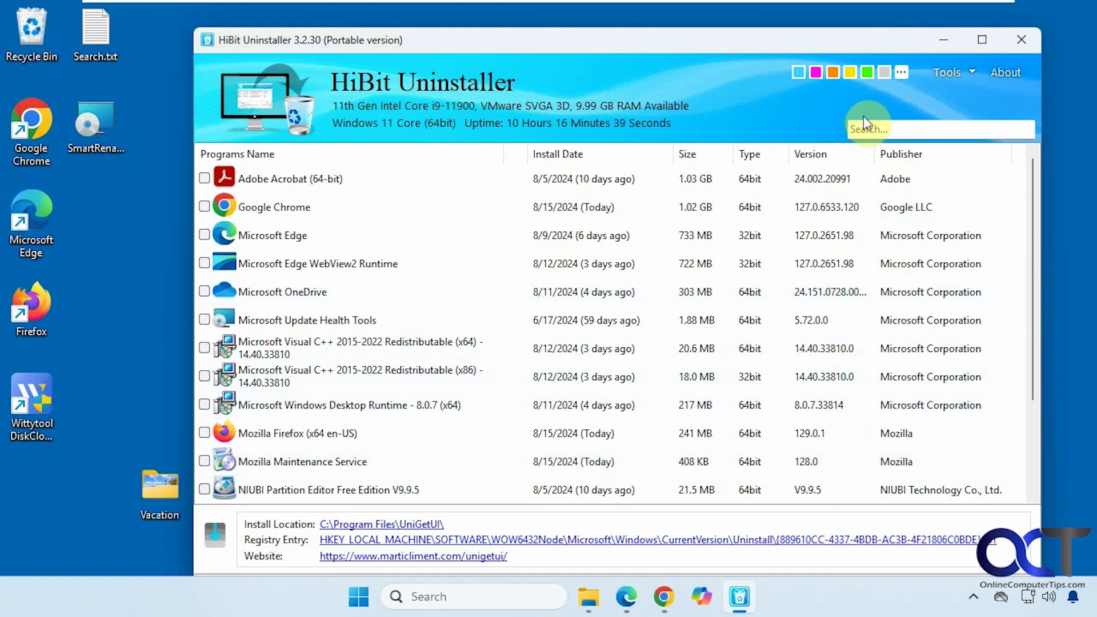
Try the magenta colour for the program's header and switch it back to light blue
left_click(816, 74)
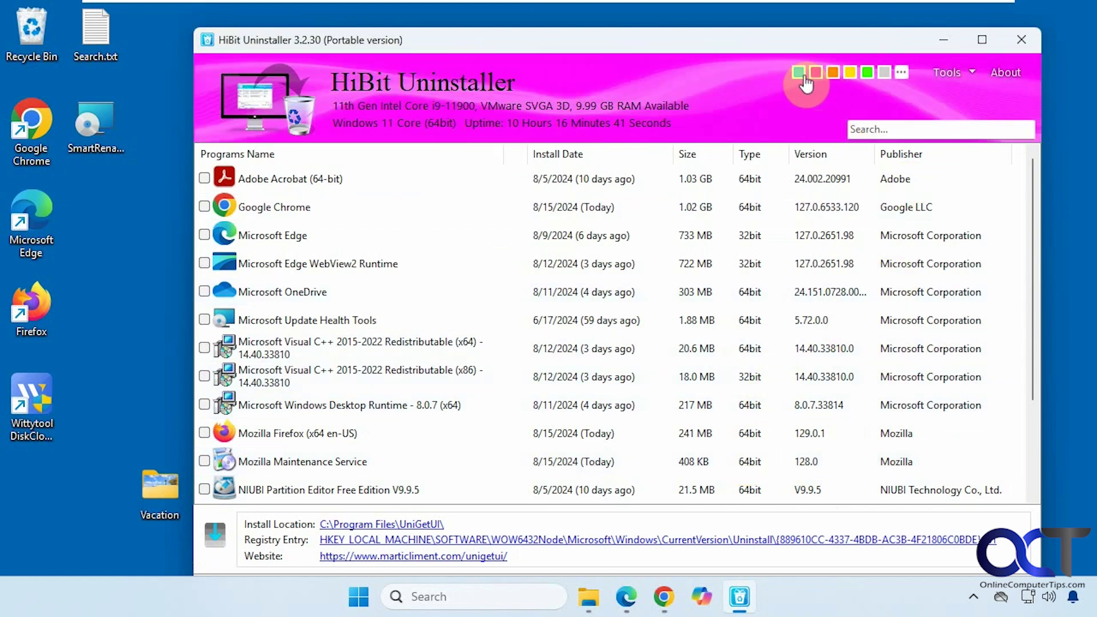
left_click(799, 73)
left_click(900, 73)
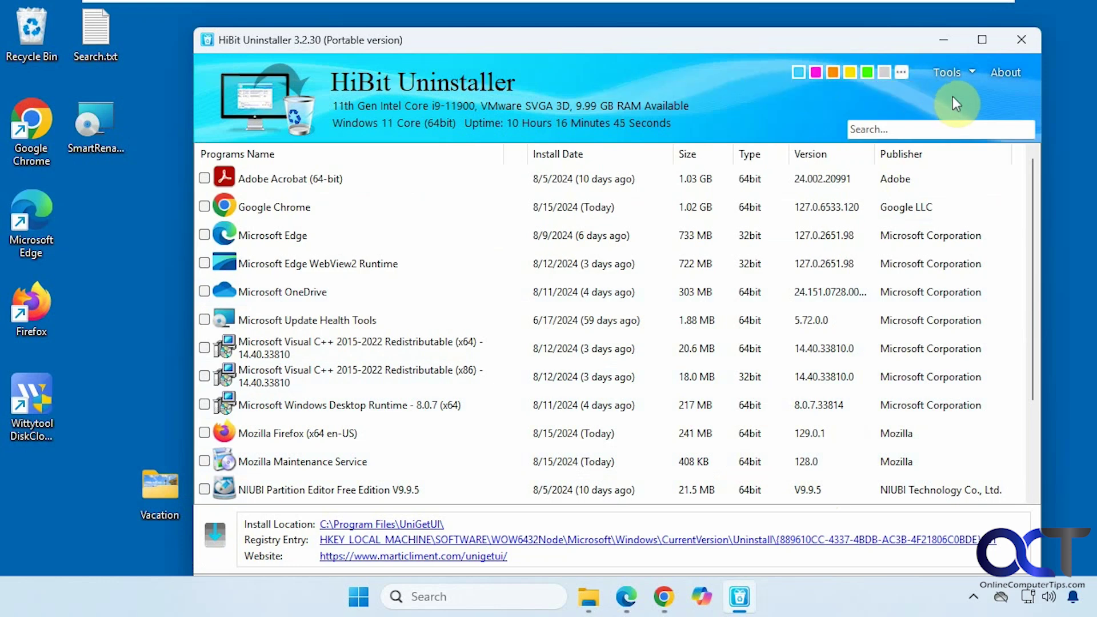
Open the Windows Store Apps Manager and browse the list of built-in Windows apps that can be uninstalled
left_click(971, 73)
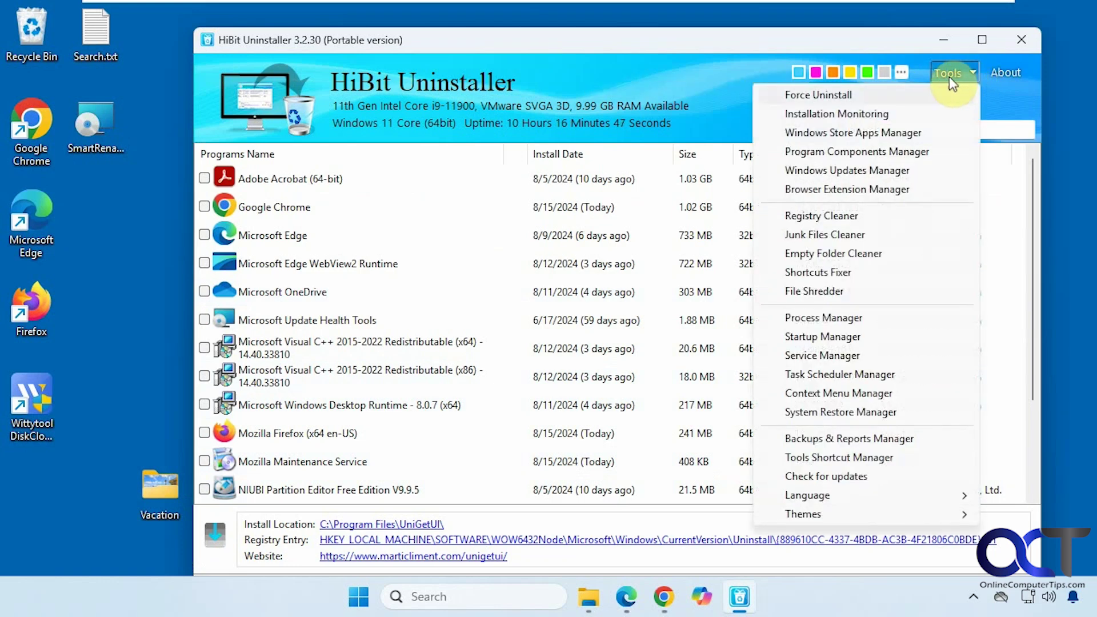
left_click(851, 135)
left_click_drag(814, 86, 699, 64)
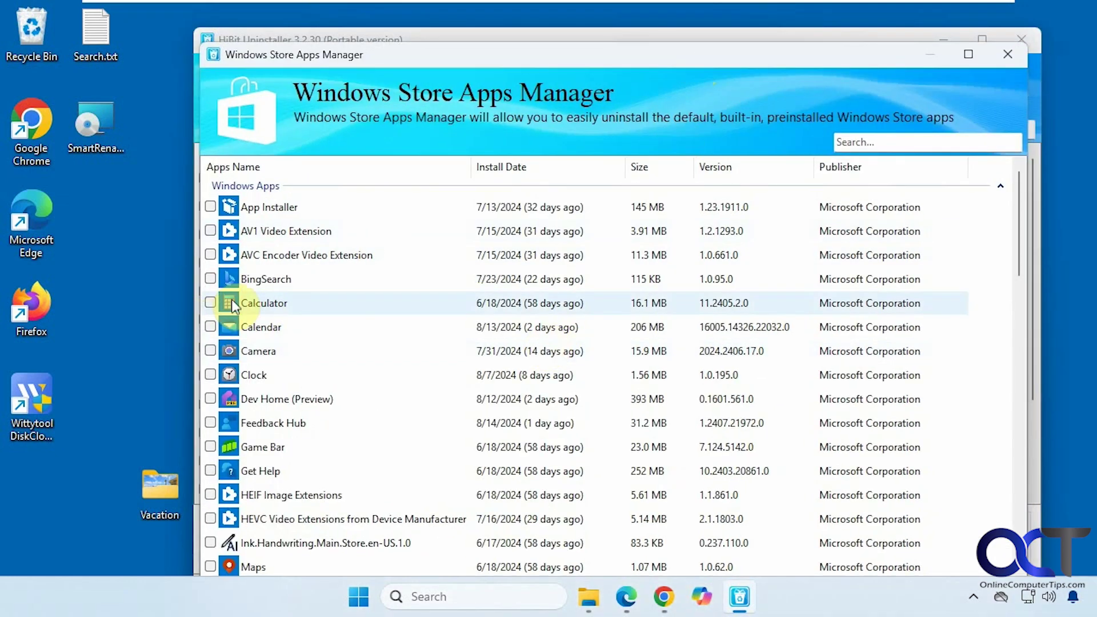
scroll(246, 303, "down", 5)
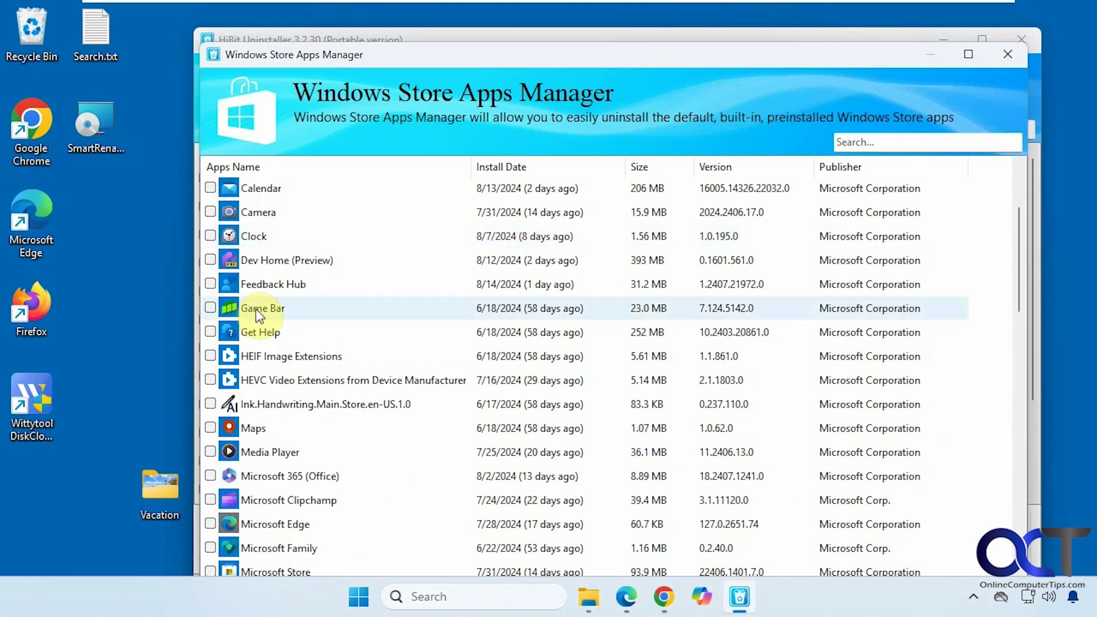
Find Windows Subsystem for Linux in the Windows Store apps list and uninstall it without creating a system restore point
scroll(258, 309, "down", 3)
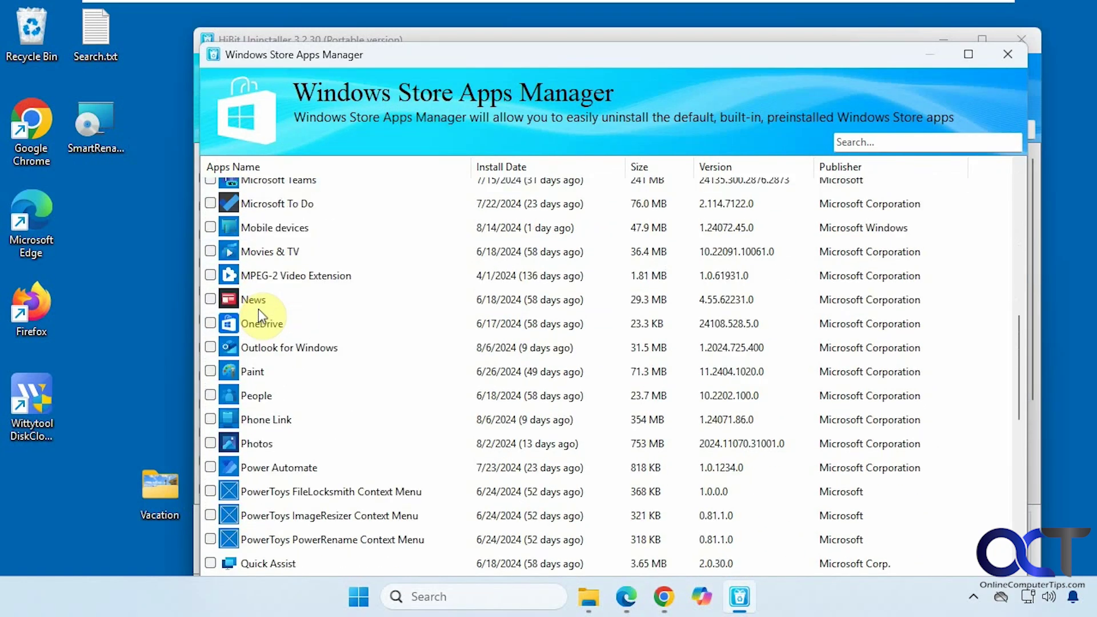
scroll(258, 309, "down", 3)
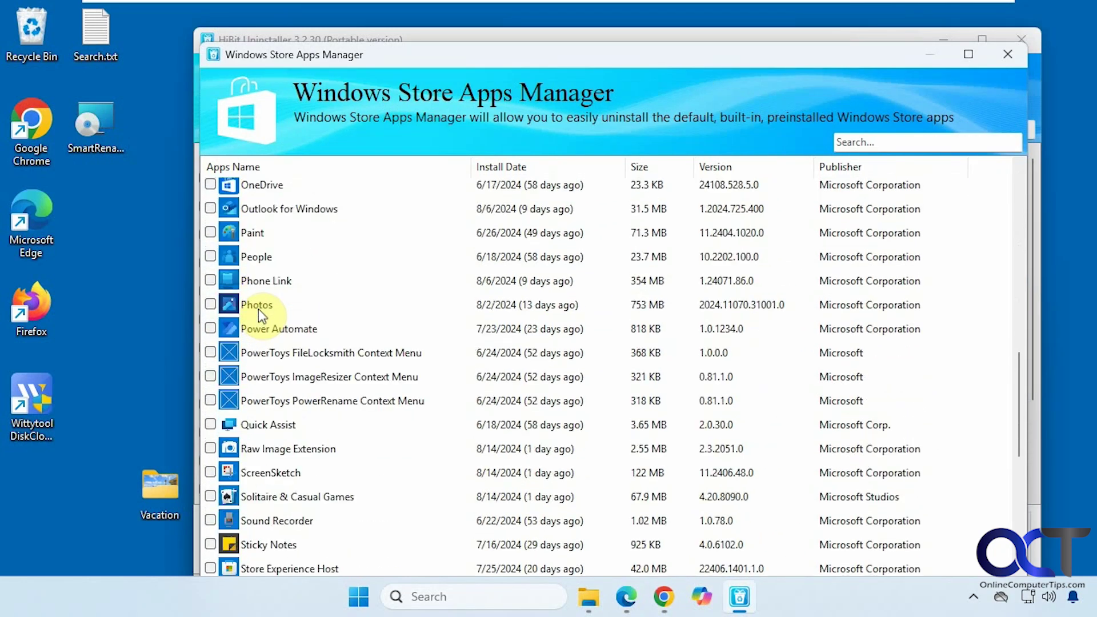
scroll(258, 309, "down", 4)
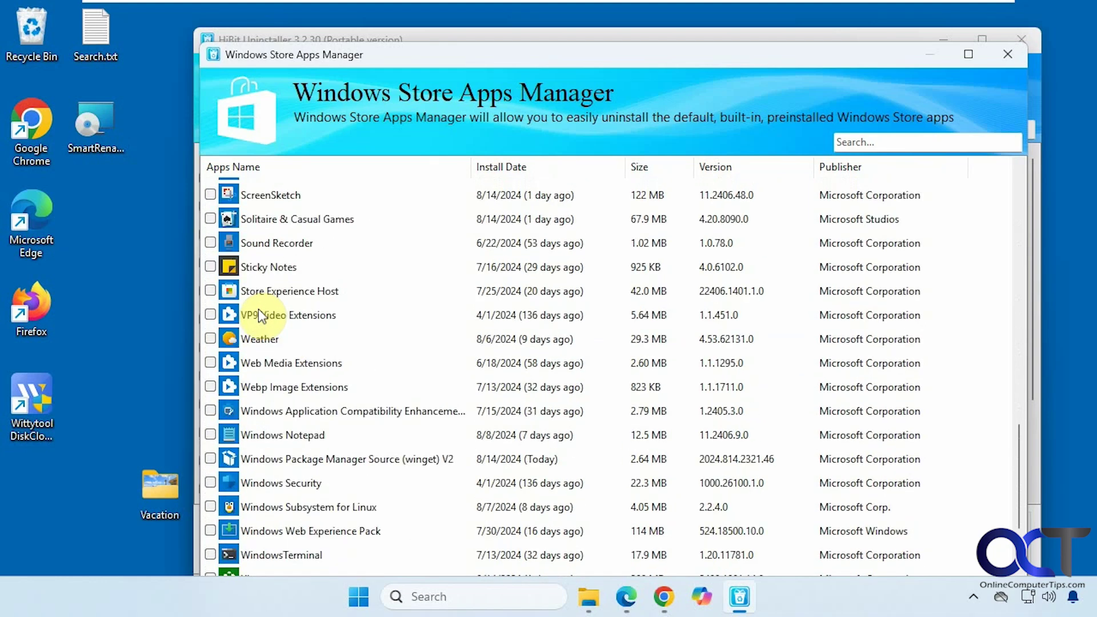
left_click(209, 438)
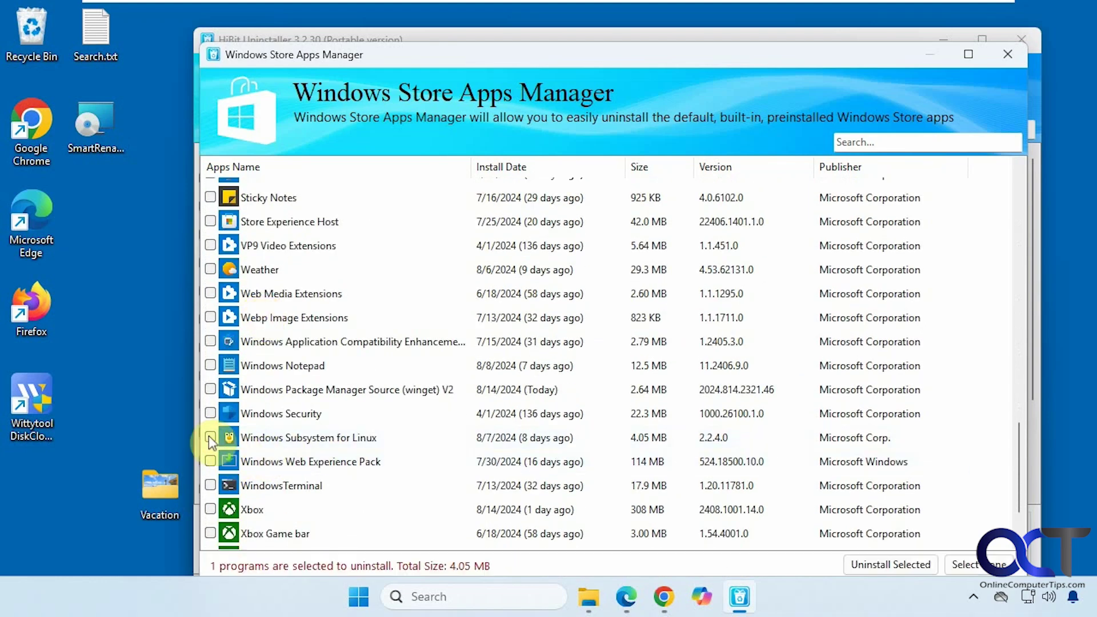
left_click(875, 563)
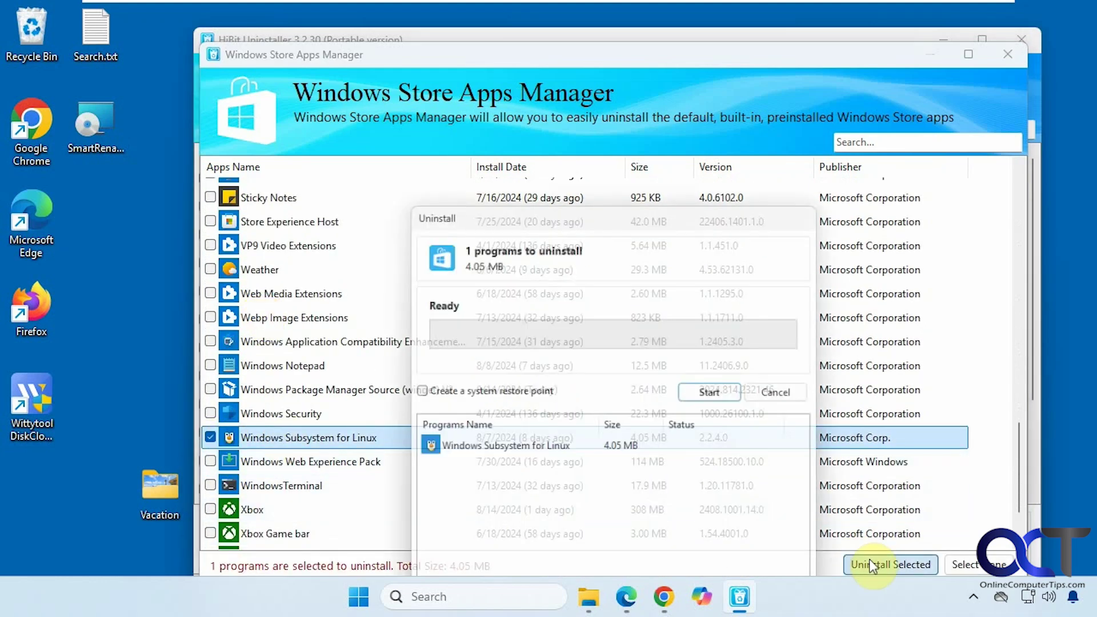
left_click(718, 398)
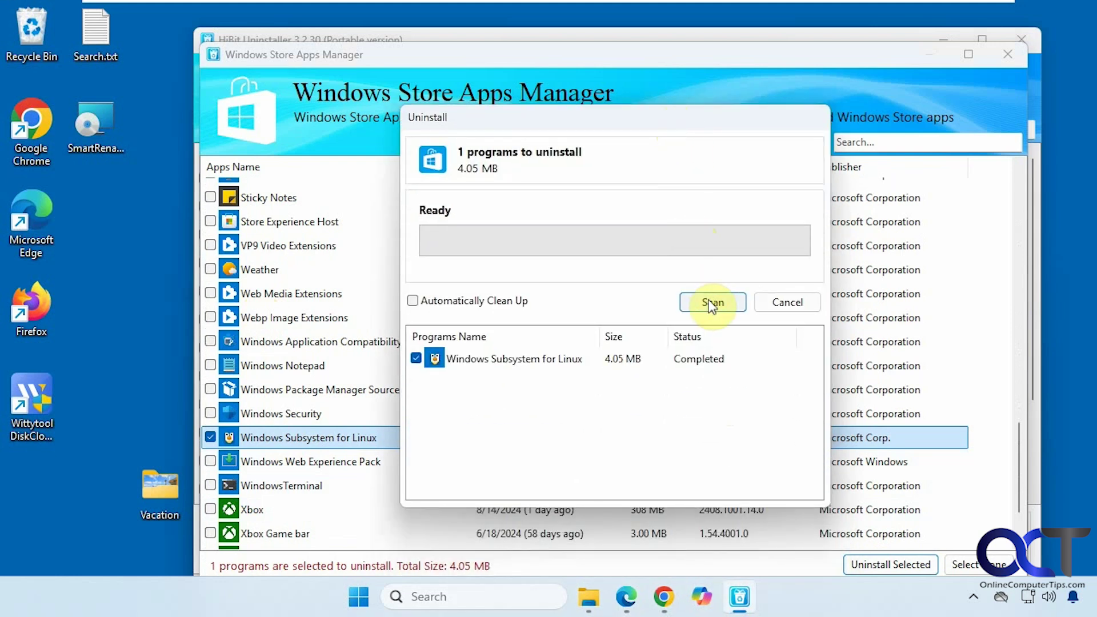
Scan for leftovers of Windows Subsystem for Linux, remove all found items, and close the Windows Store Apps Manager
left_click(712, 303)
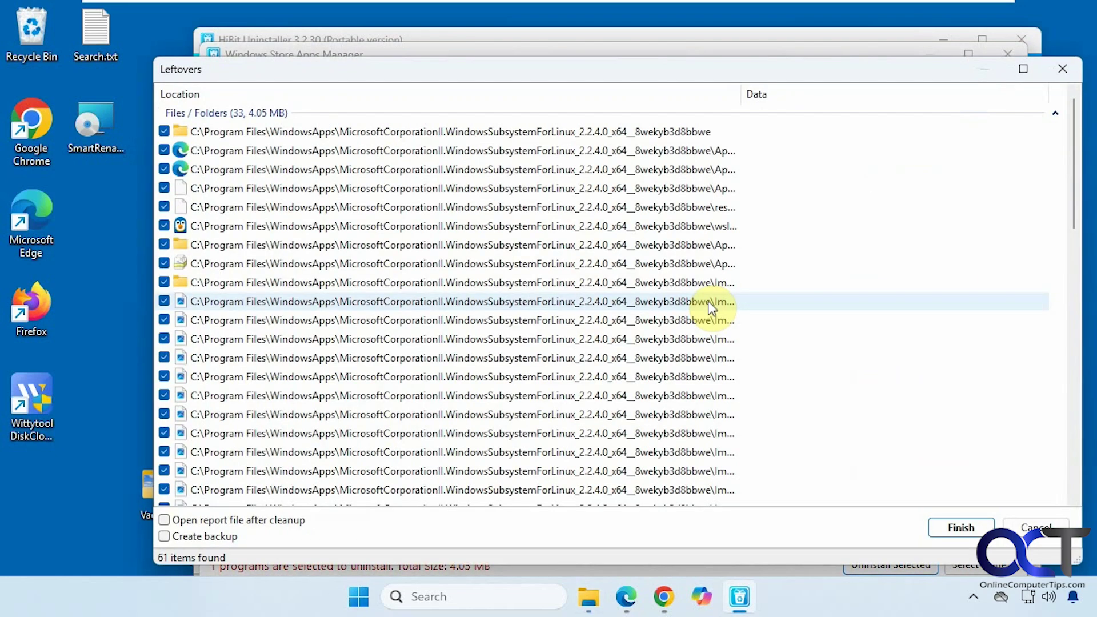
left_click(956, 527)
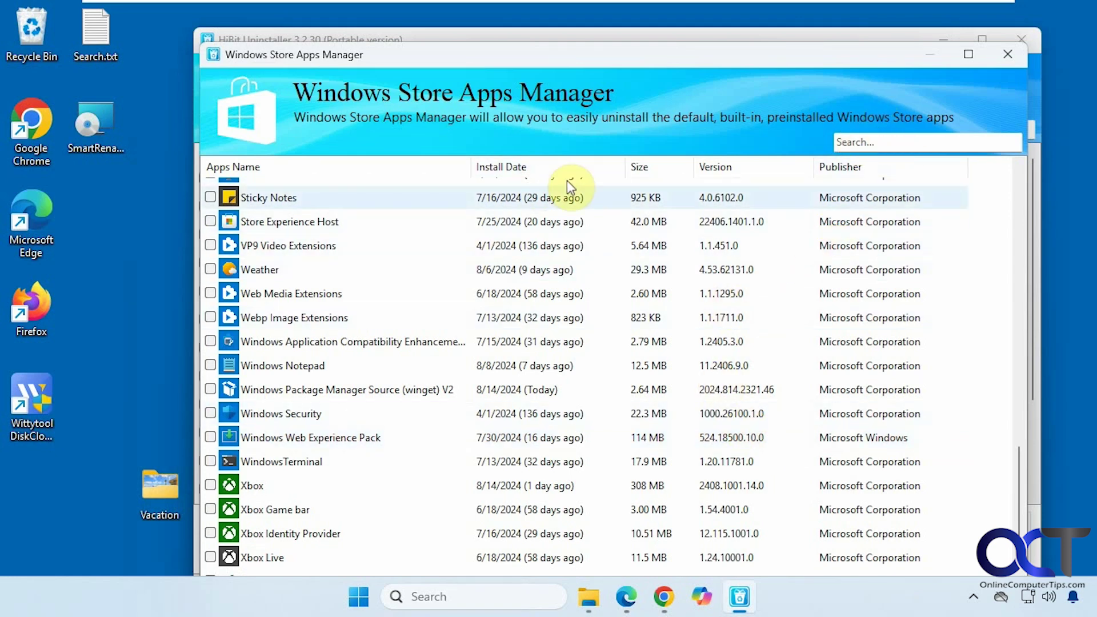
left_click(1008, 54)
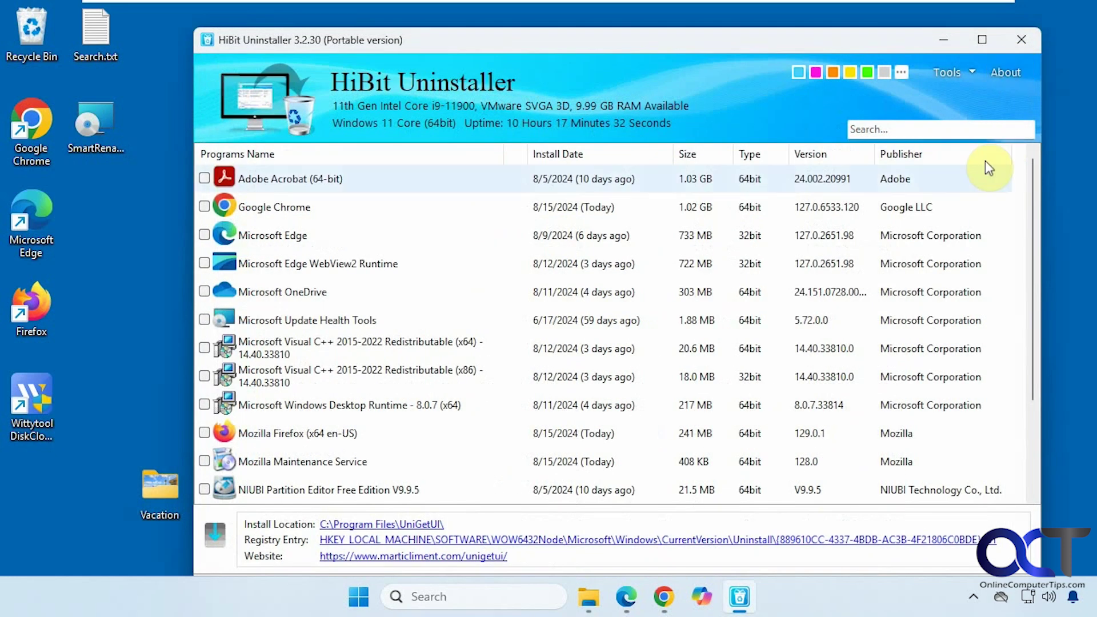
Open the Windows Updates Manager and view the list of installed Windows updates
left_click(976, 76)
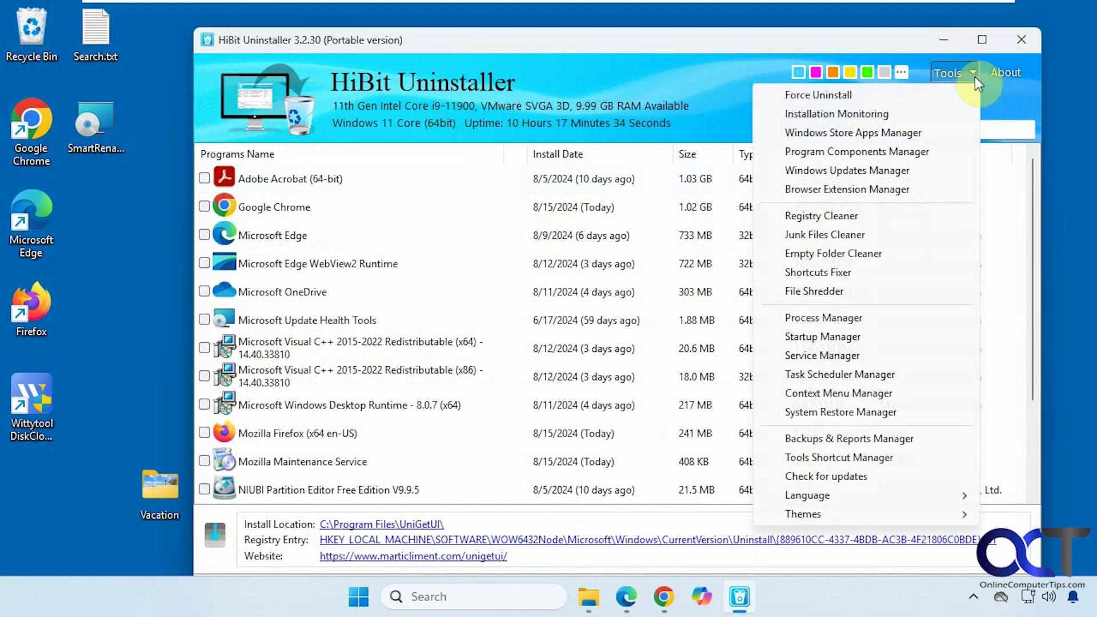
left_click(886, 175)
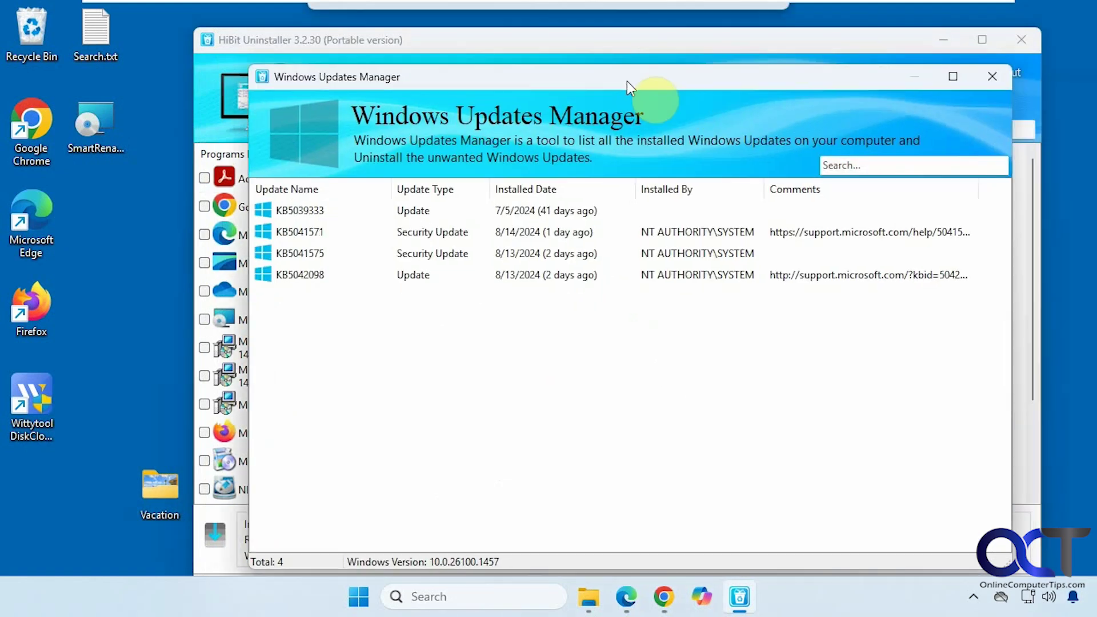
left_click_drag(626, 82, 625, 80)
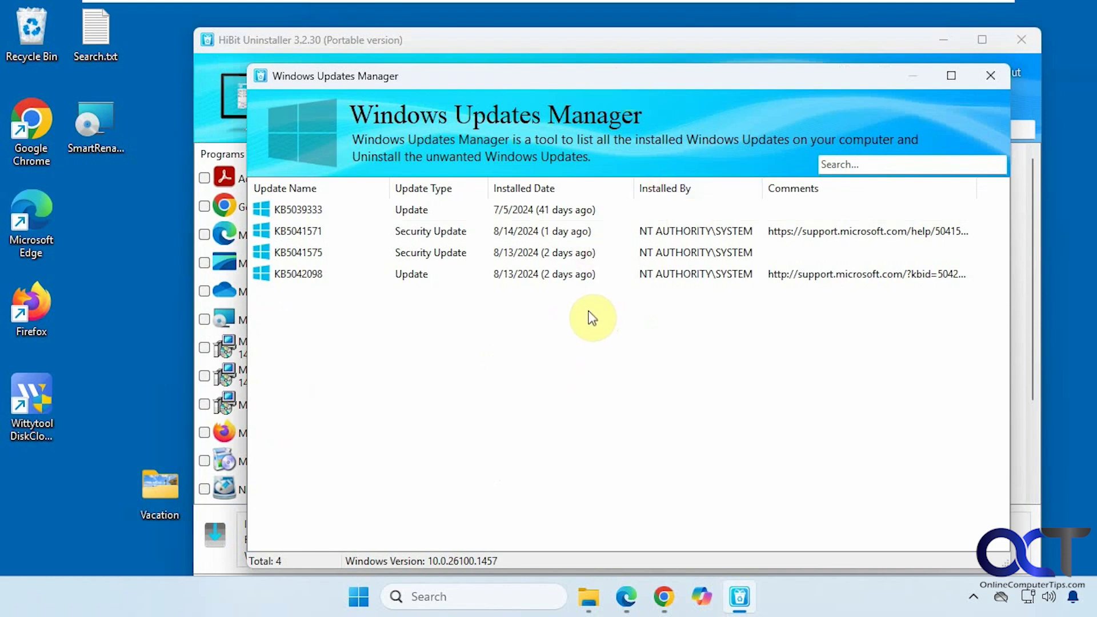
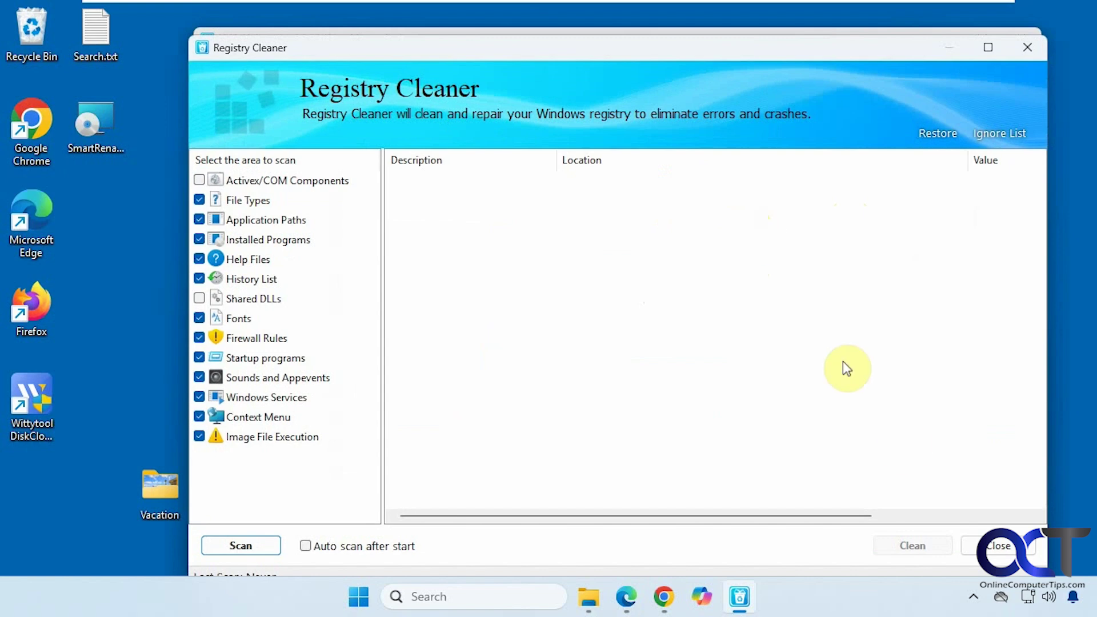
Close the Registry Cleaner and scan the default areas with the Junk Files Cleaner, declining to close Microsoft Edge
left_click(997, 546)
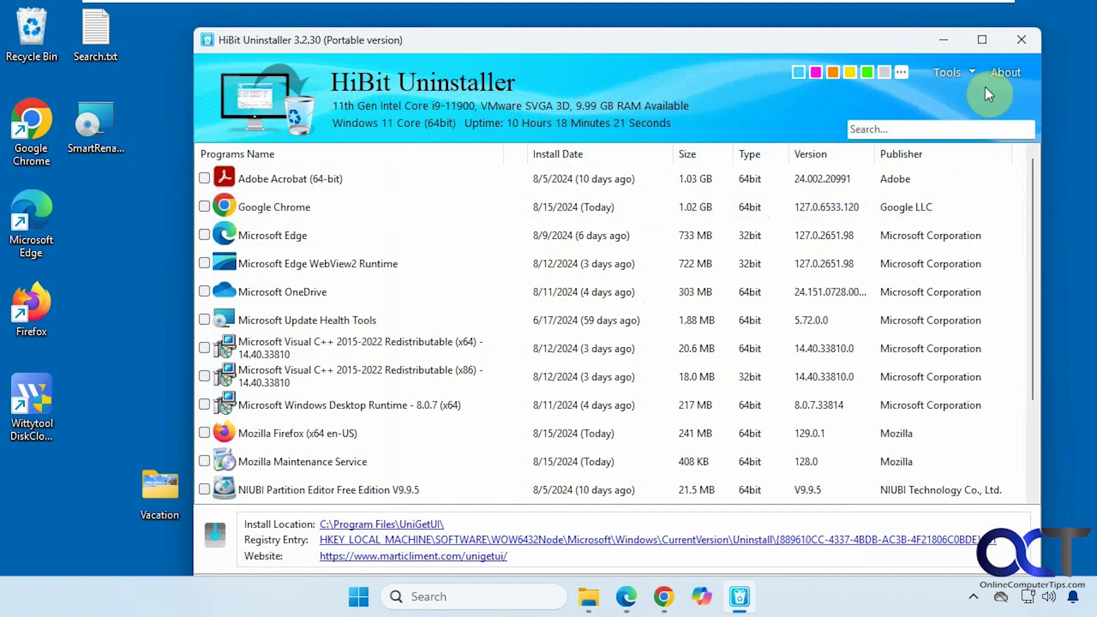
left_click(973, 74)
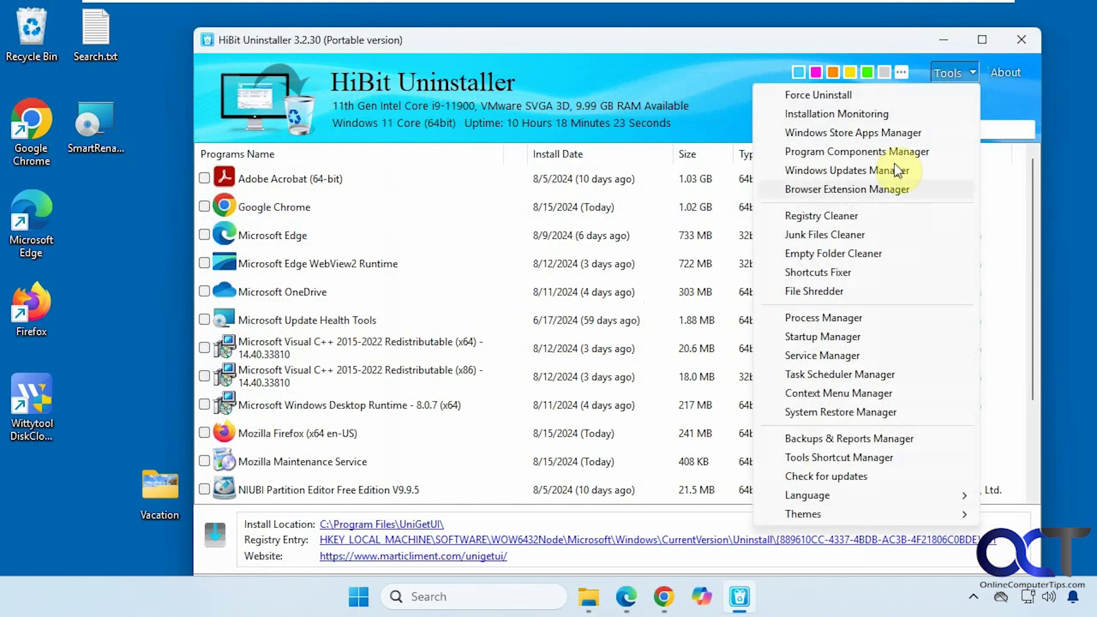
left_click(870, 237)
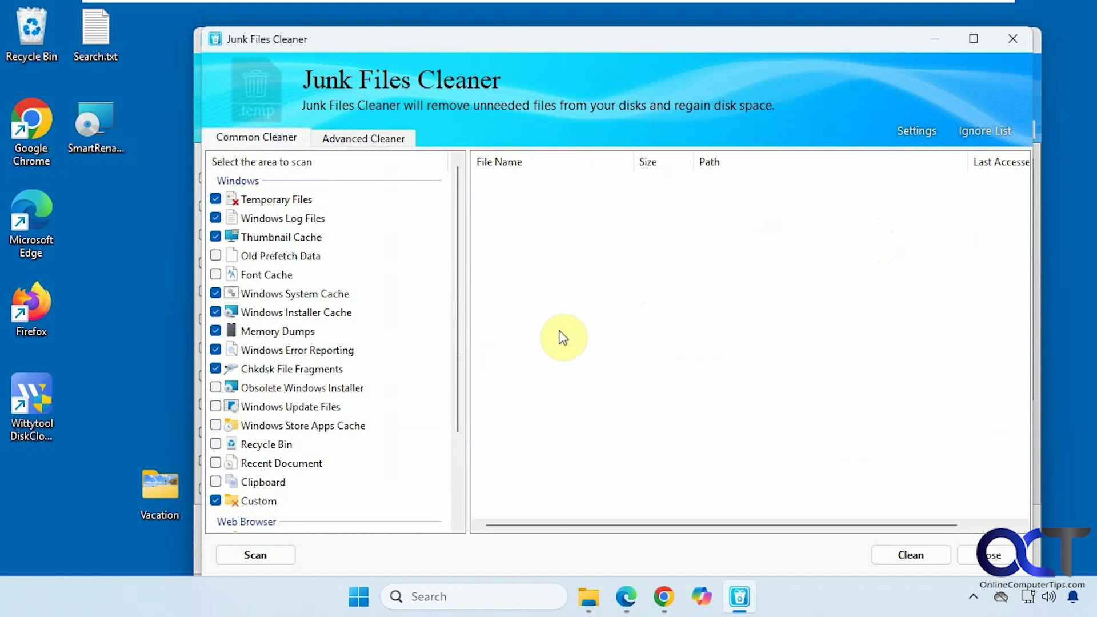
left_click(272, 560)
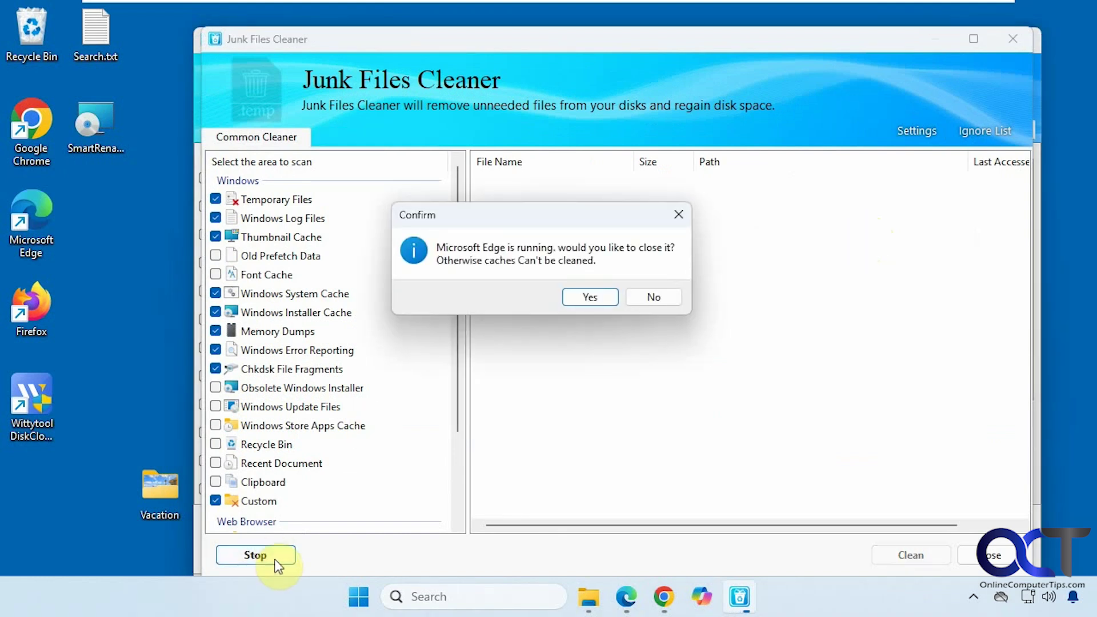
left_click(648, 298)
left_click(648, 298)
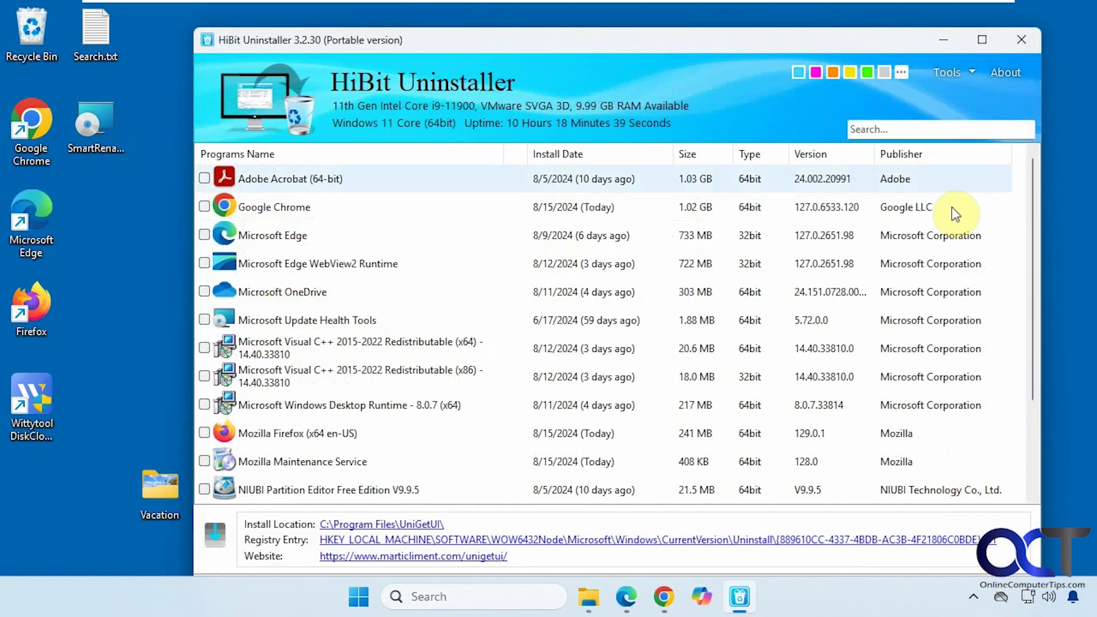
Open the Empty Folder Cleaner, look through the empty folders in the default locations, and close it without deleting any
left_click(960, 73)
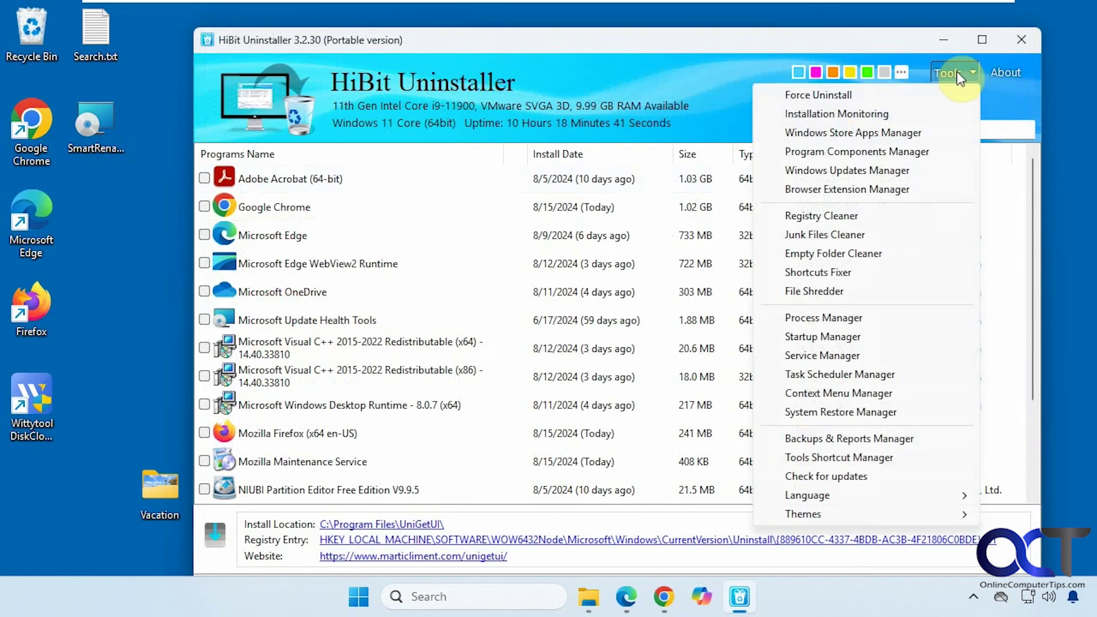
left_click(862, 254)
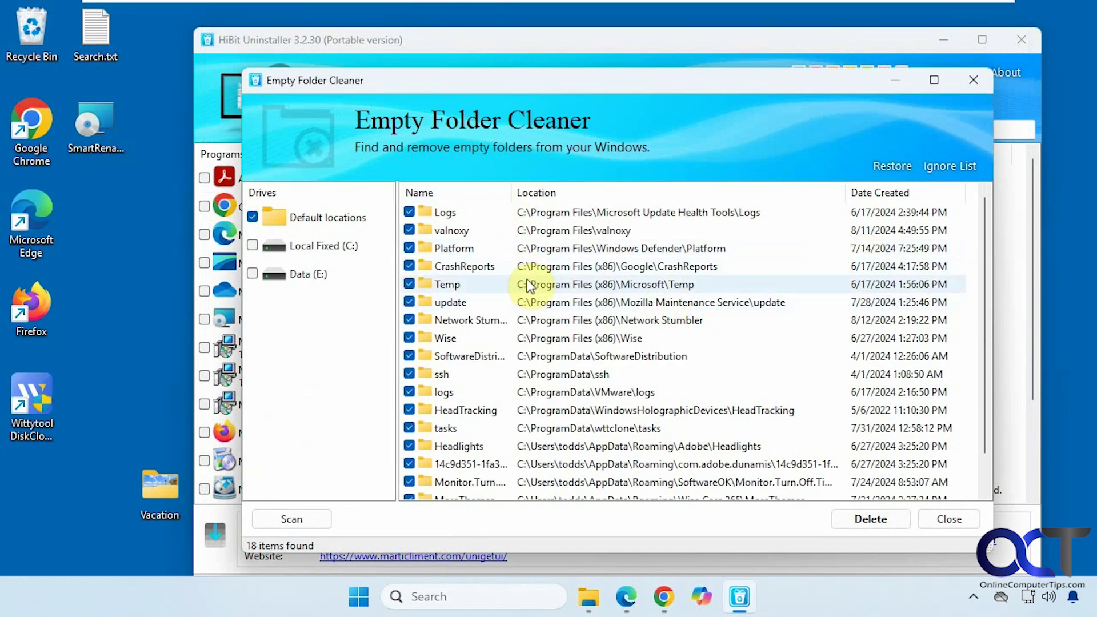
scroll(554, 285, "down", 1)
scroll(555, 285, "up", 1)
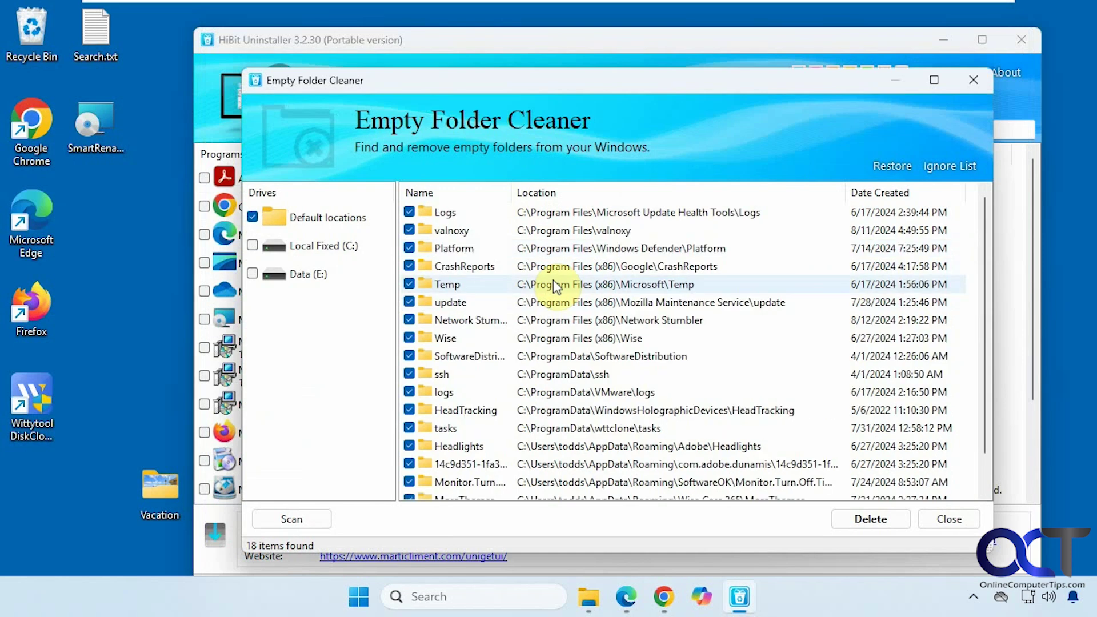
left_click(962, 520)
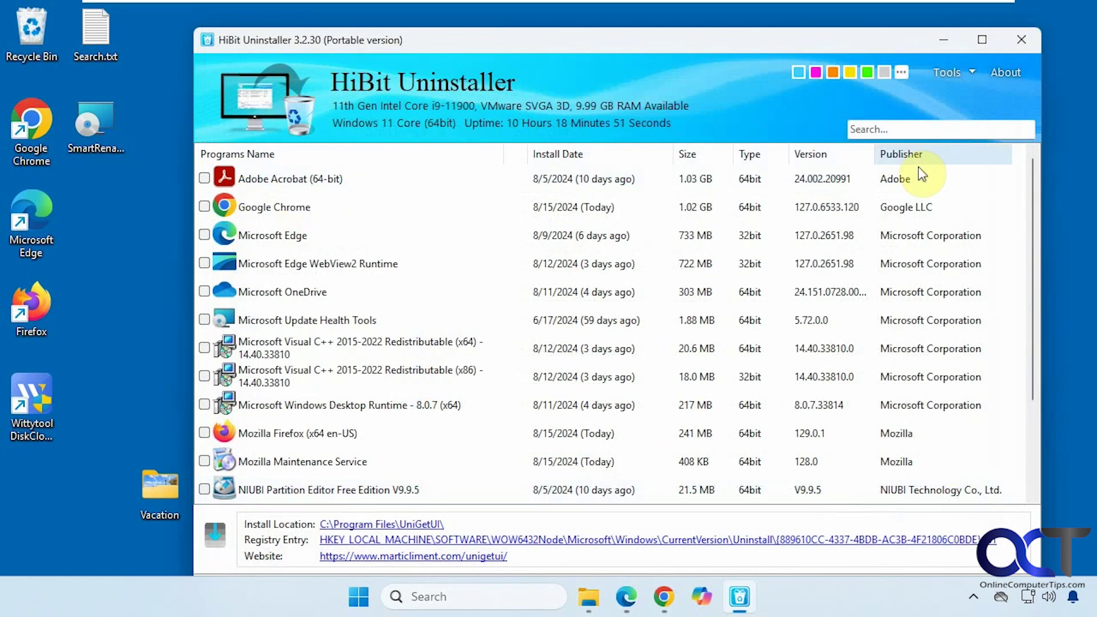
Delete the broken SyncBackFree Start Menu shortcut with the Shortcuts Fixer and close the tool
left_click(966, 74)
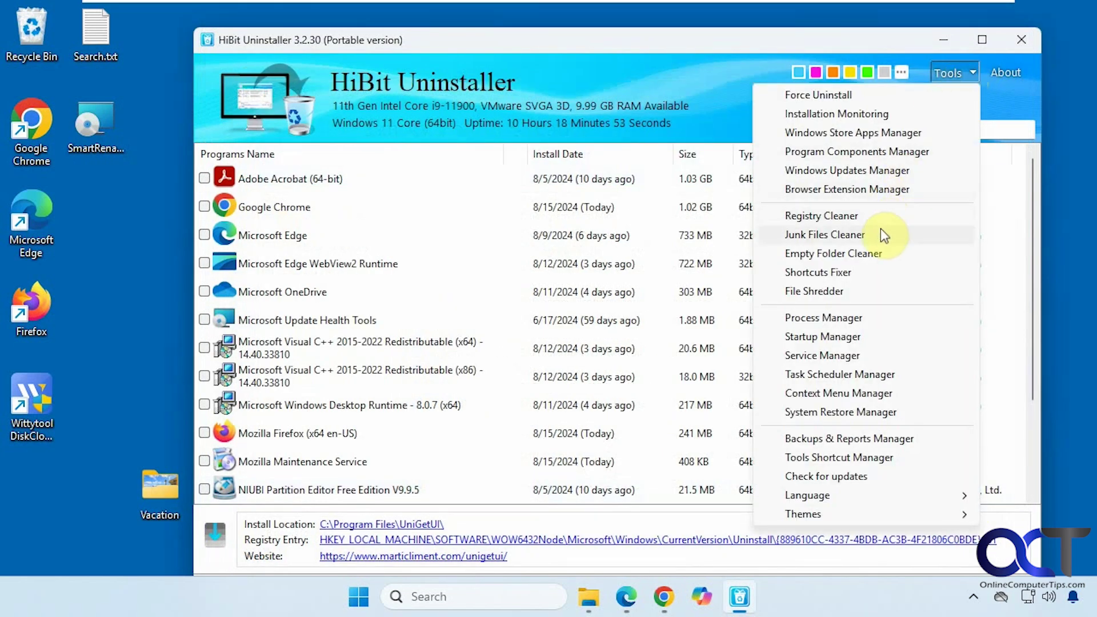
left_click(843, 275)
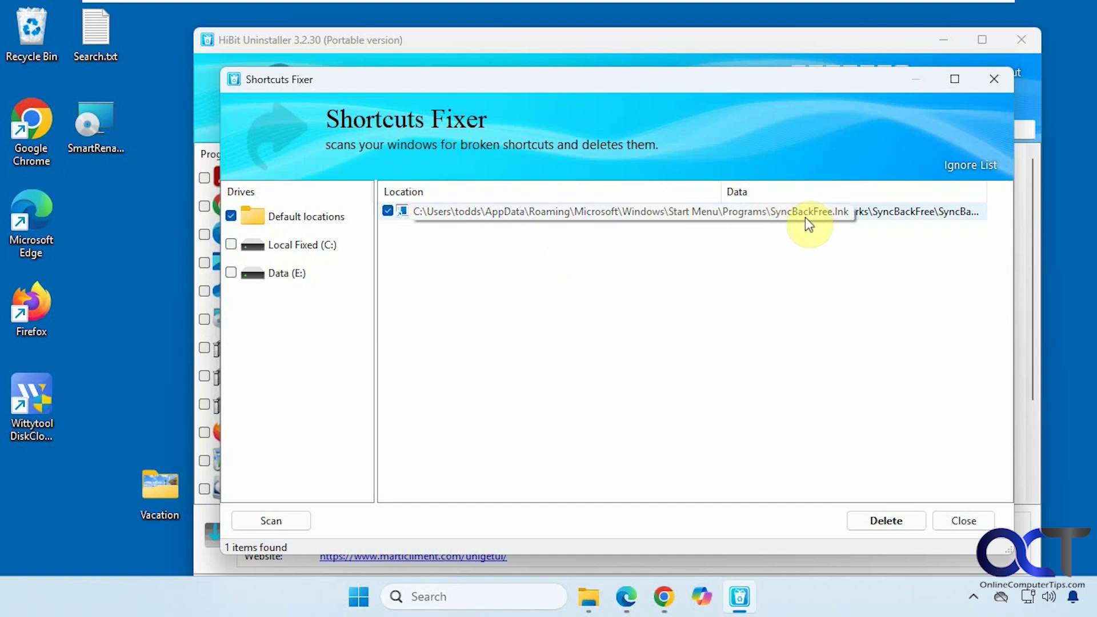
left_click(887, 517)
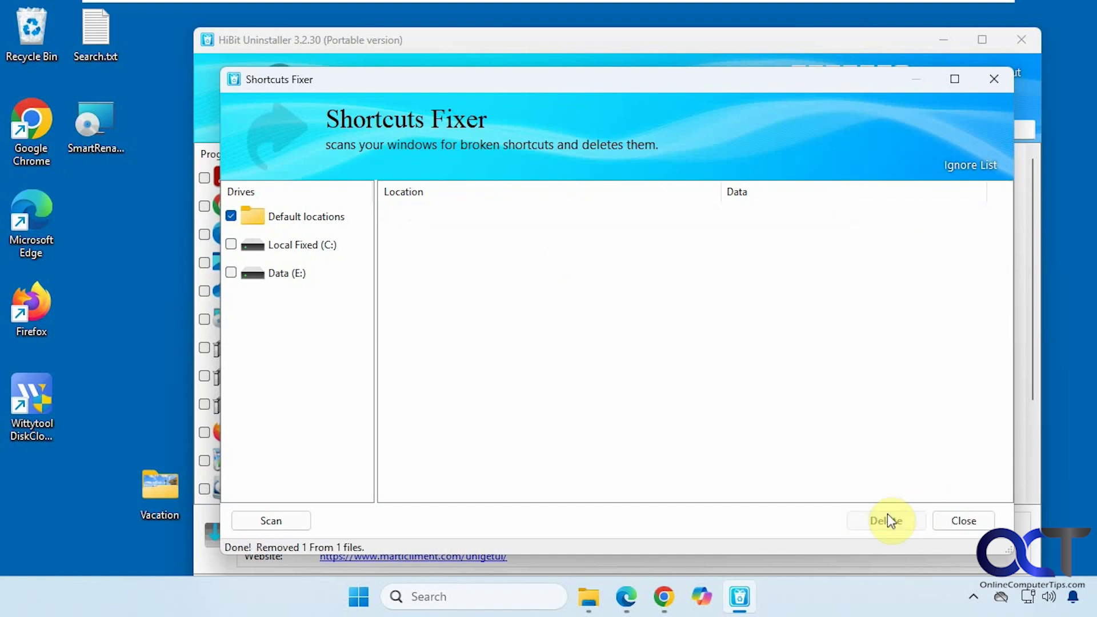
left_click(960, 519)
Open the File Shredder and add Restaurant.webp from the desktop's Vacation folder to its file list
left_click(962, 76)
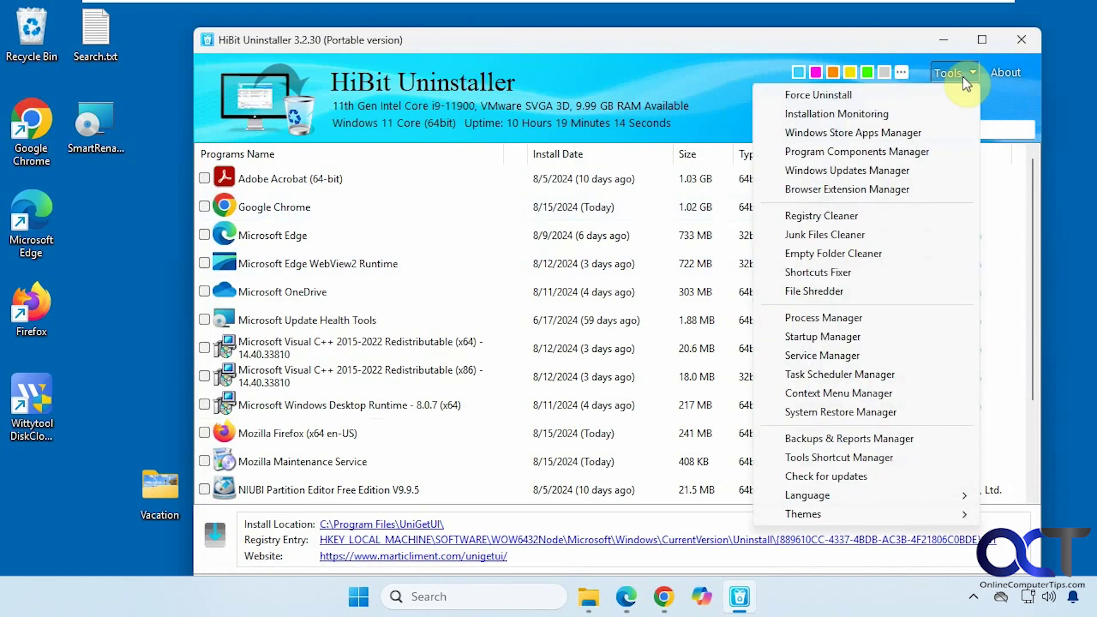
left_click(840, 291)
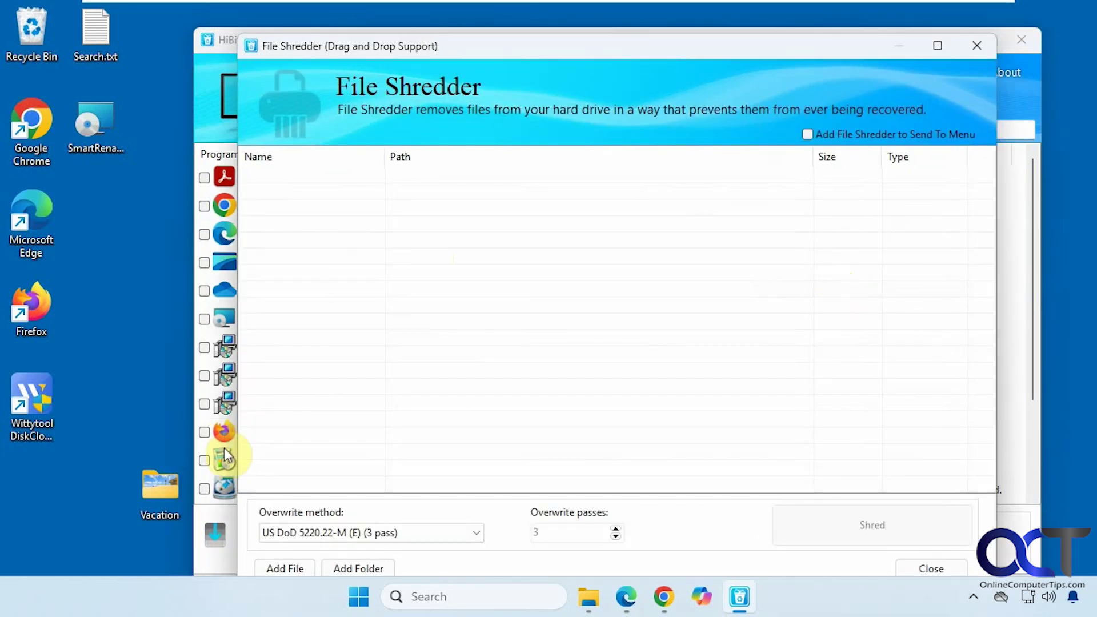
left_click(172, 486)
double_click(172, 484)
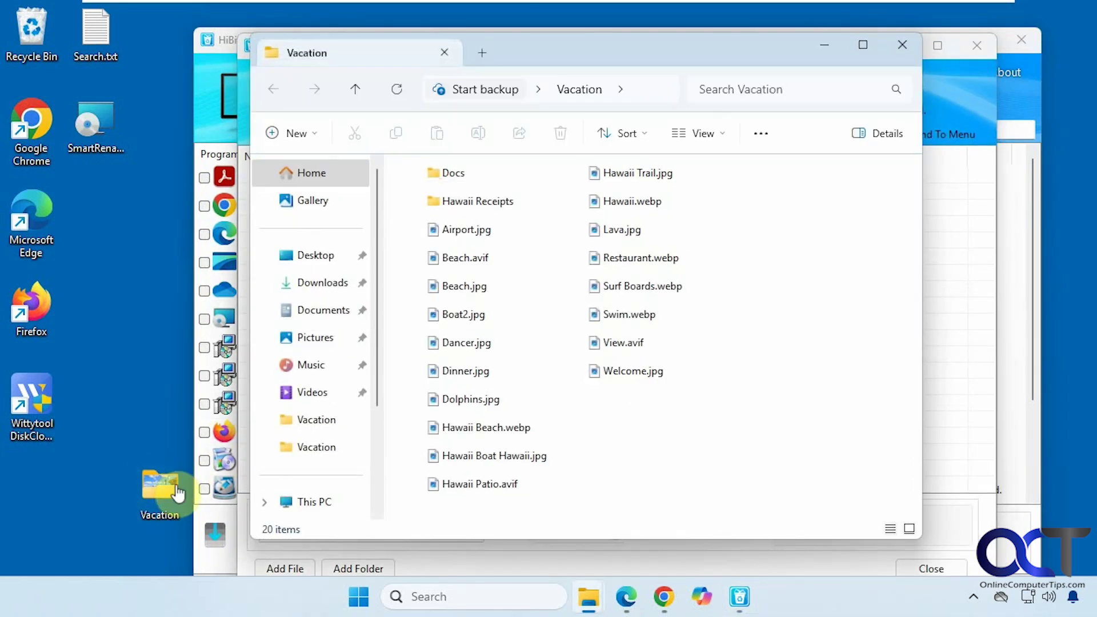
left_click_drag(728, 59, 507, 80)
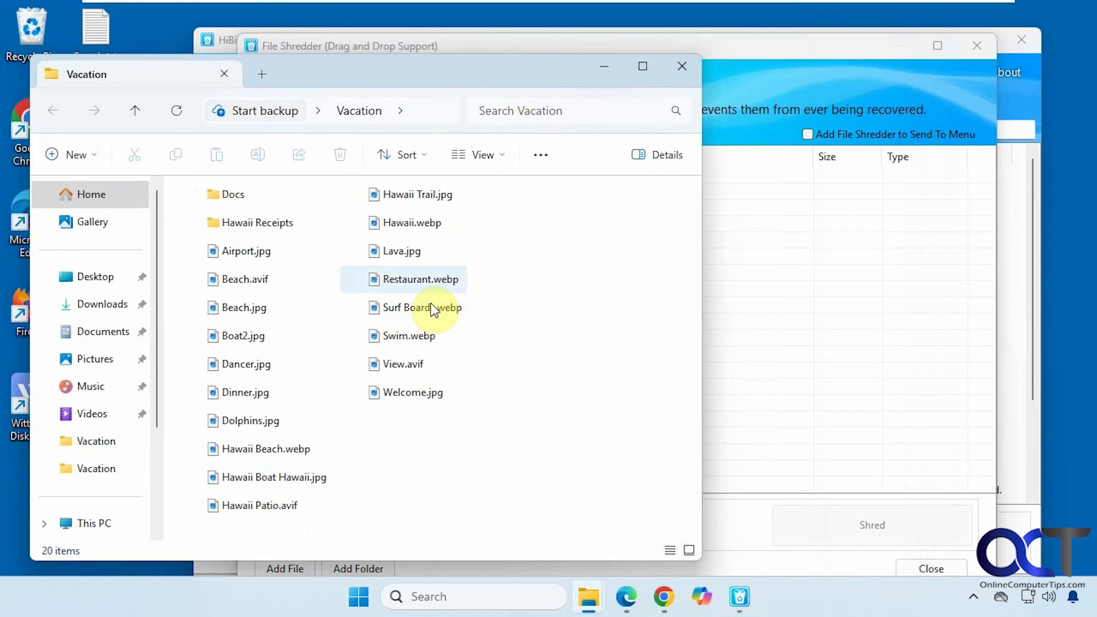
left_click(430, 282)
left_click_drag(814, 319, 814, 319)
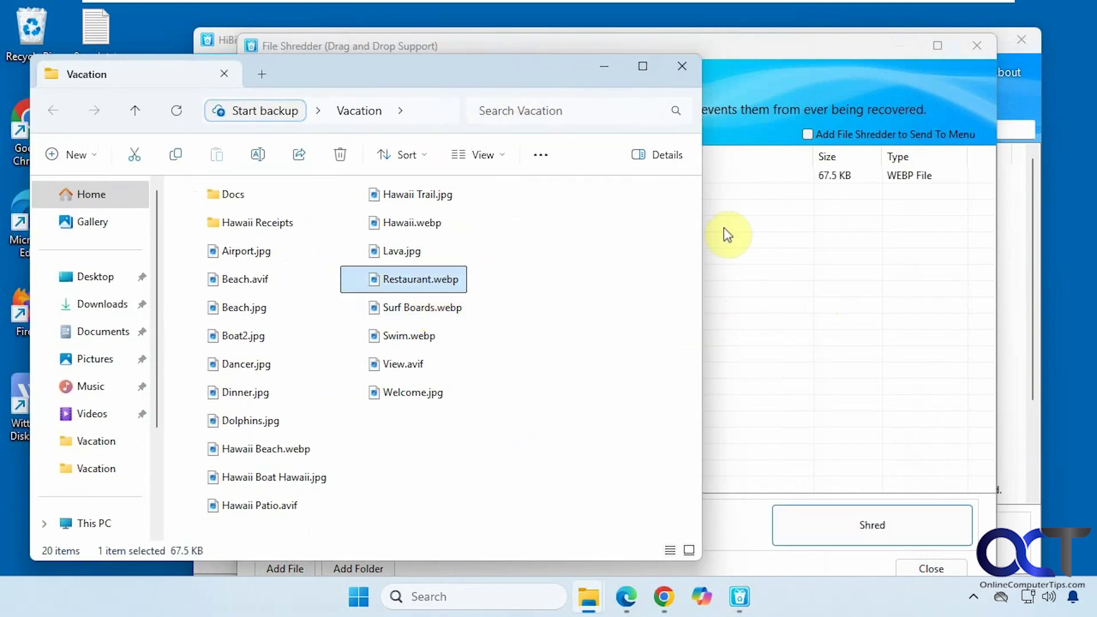
left_click(603, 68)
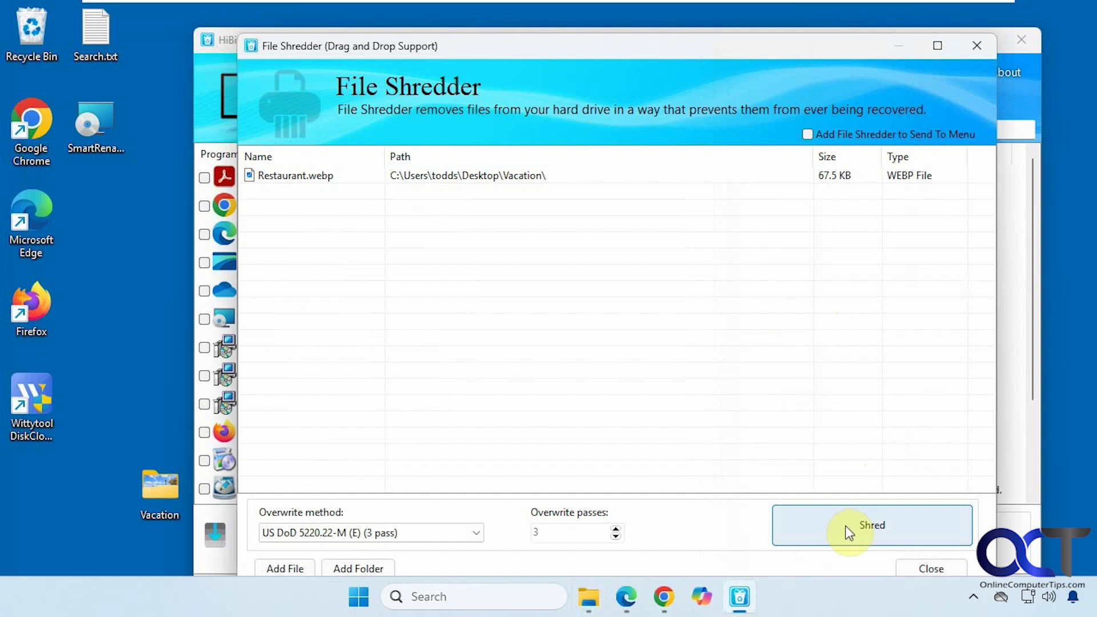
Check the available overwrite methods, shred Restaurant.webp with US DoD 5220.22-M (E) (3 pass), and close the File Shredder
left_click(474, 534)
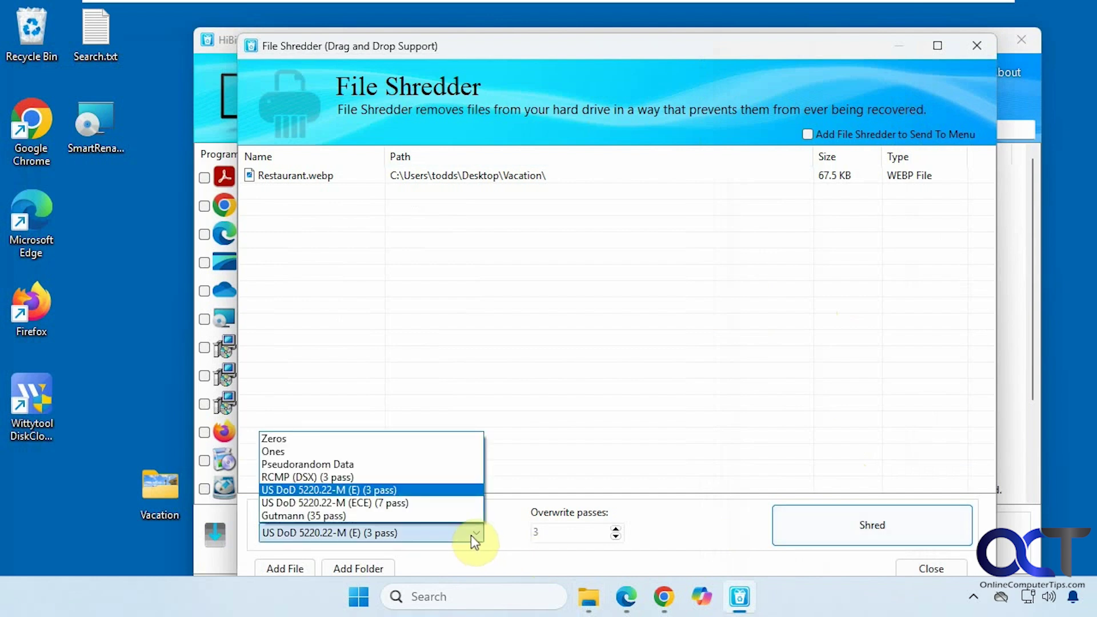
left_click(471, 534)
left_click(794, 535)
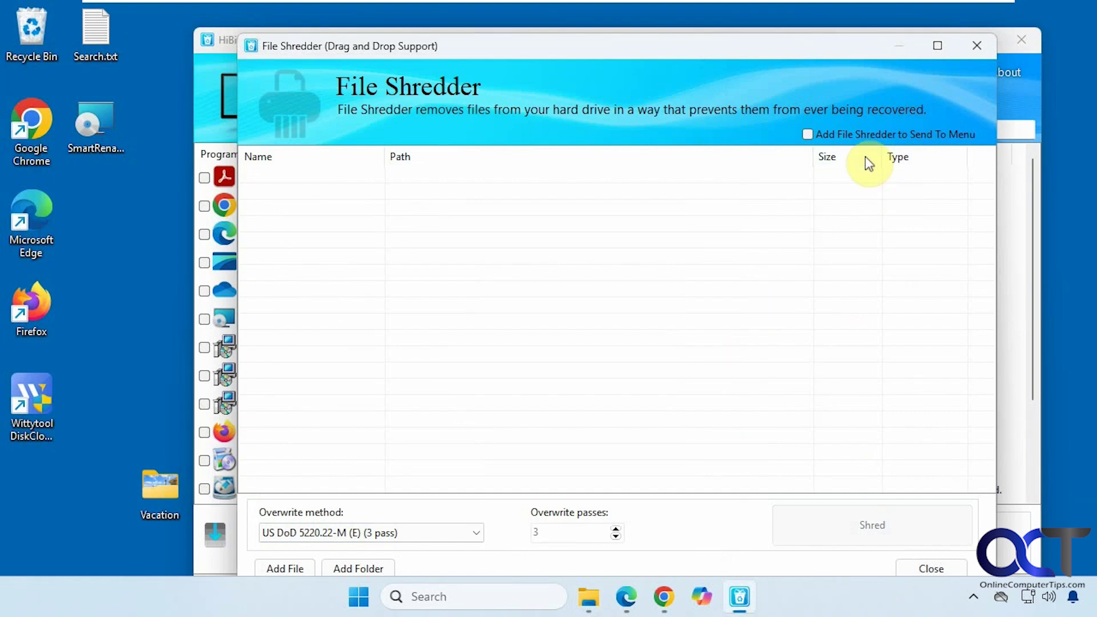
left_click(938, 569)
Open the Process Manager to view the running processes
left_click(969, 72)
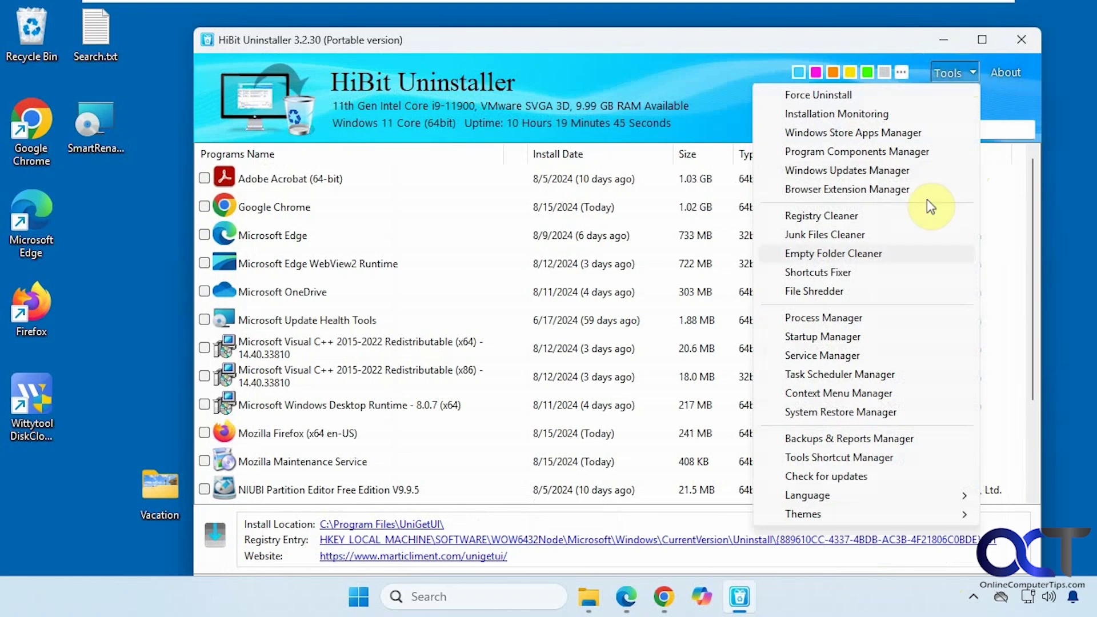
left_click(863, 318)
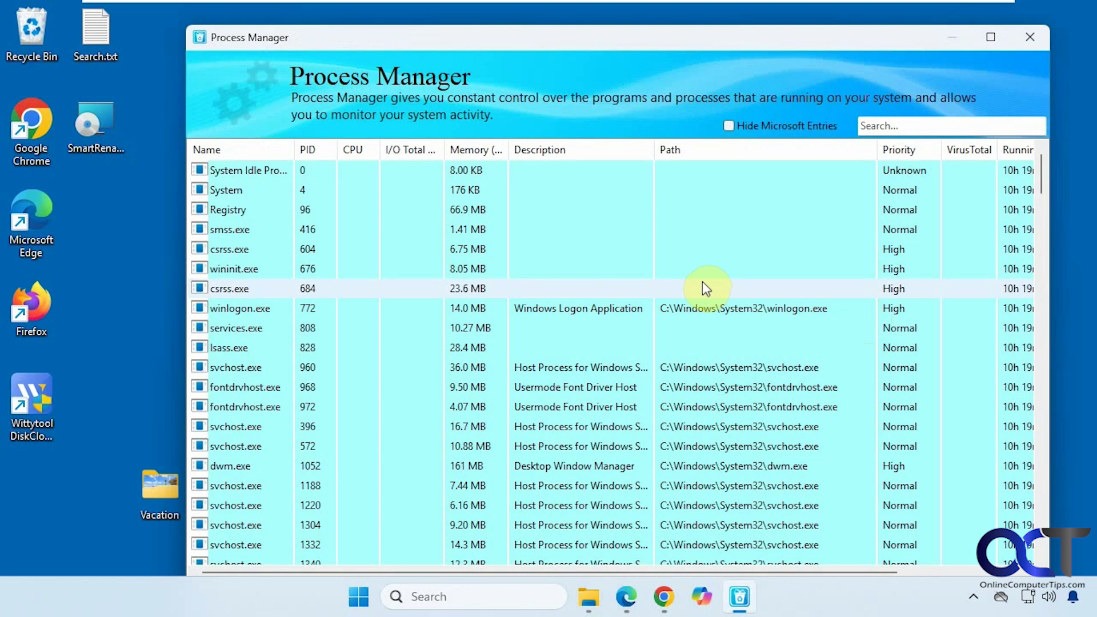
Close the Process Manager, check the actions available for the Google Chrome entry in the Startup Manager, and close it
left_click(1024, 38)
left_click(959, 71)
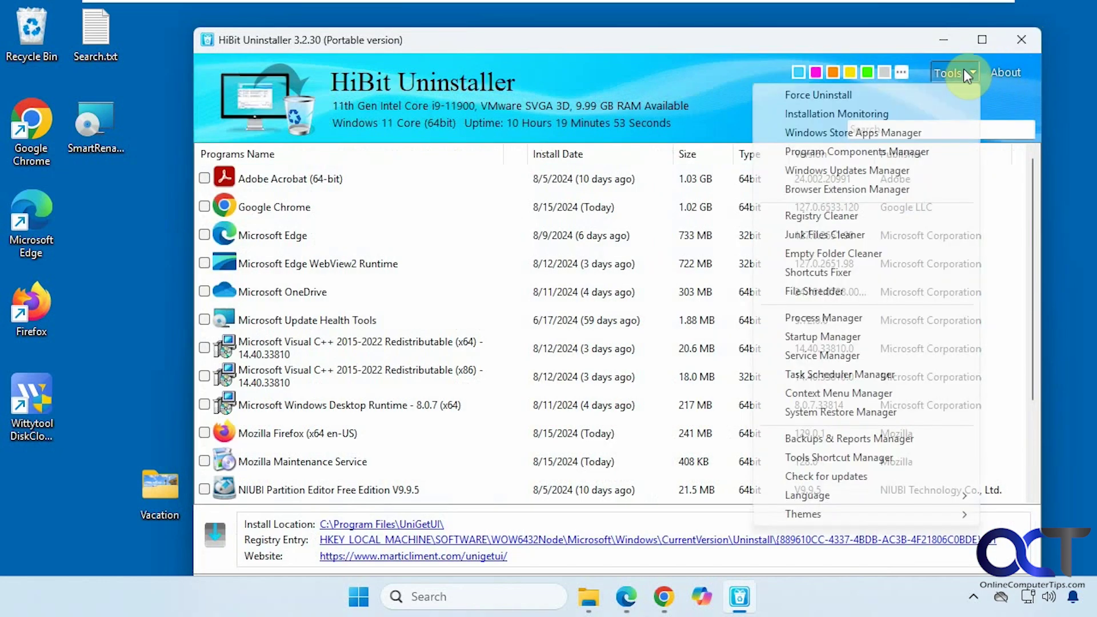
left_click(834, 337)
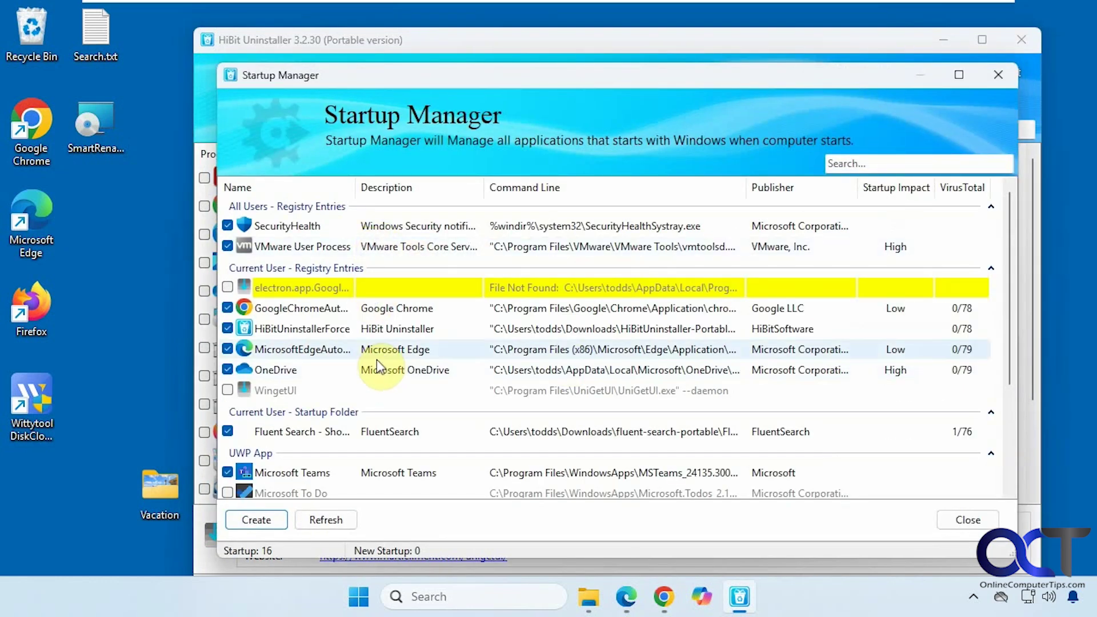
right_click(329, 312)
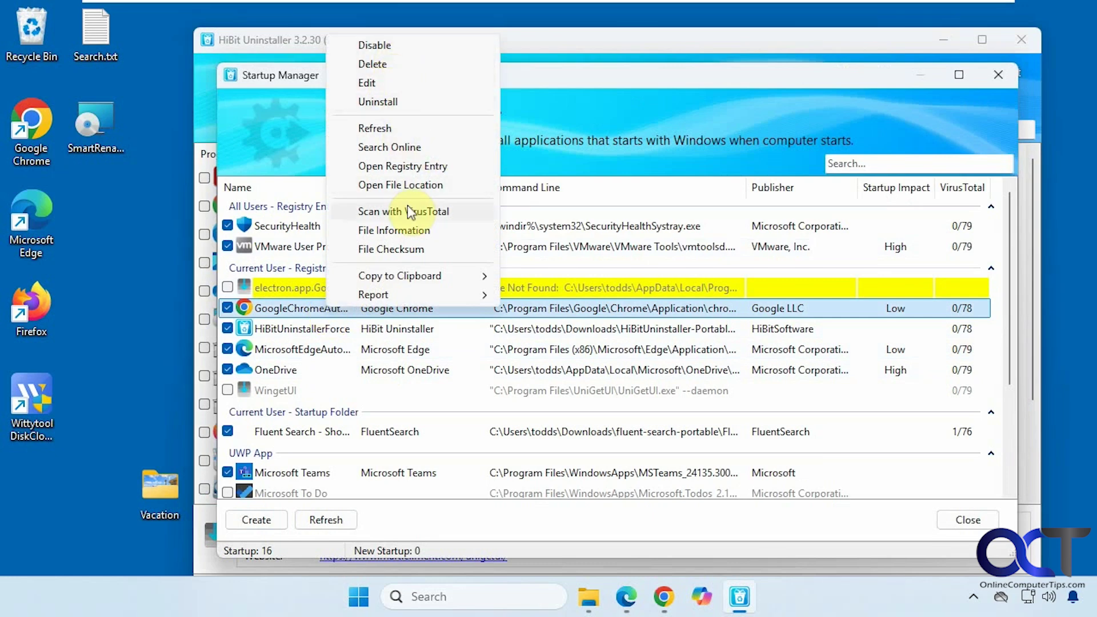
left_click(1003, 71)
left_click(1003, 71)
Open the Service Manager to review the Windows services, and close it
left_click(962, 73)
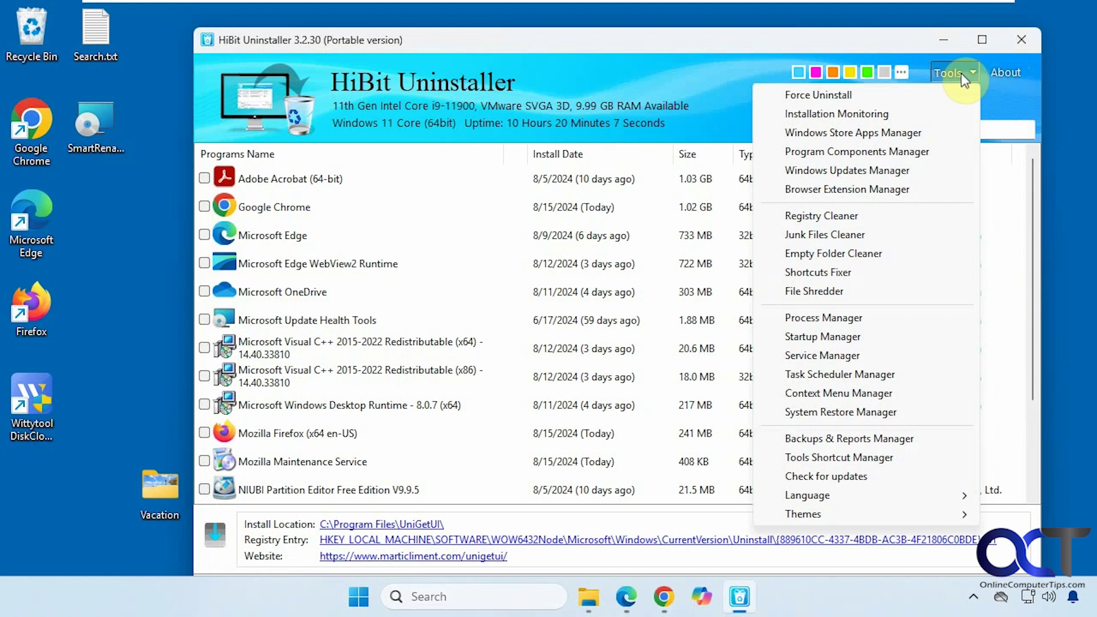
left_click(844, 355)
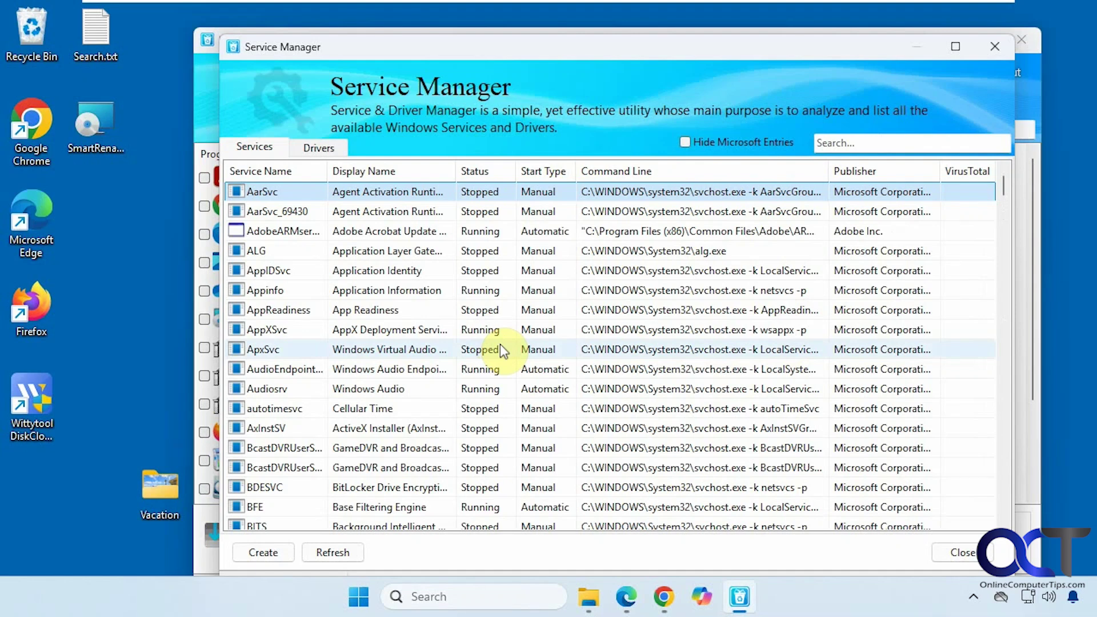
left_click(996, 48)
Open the Task Scheduler Manager, check the actions available for the Adobe Acrobat Update Task, and close the manager
left_click(966, 75)
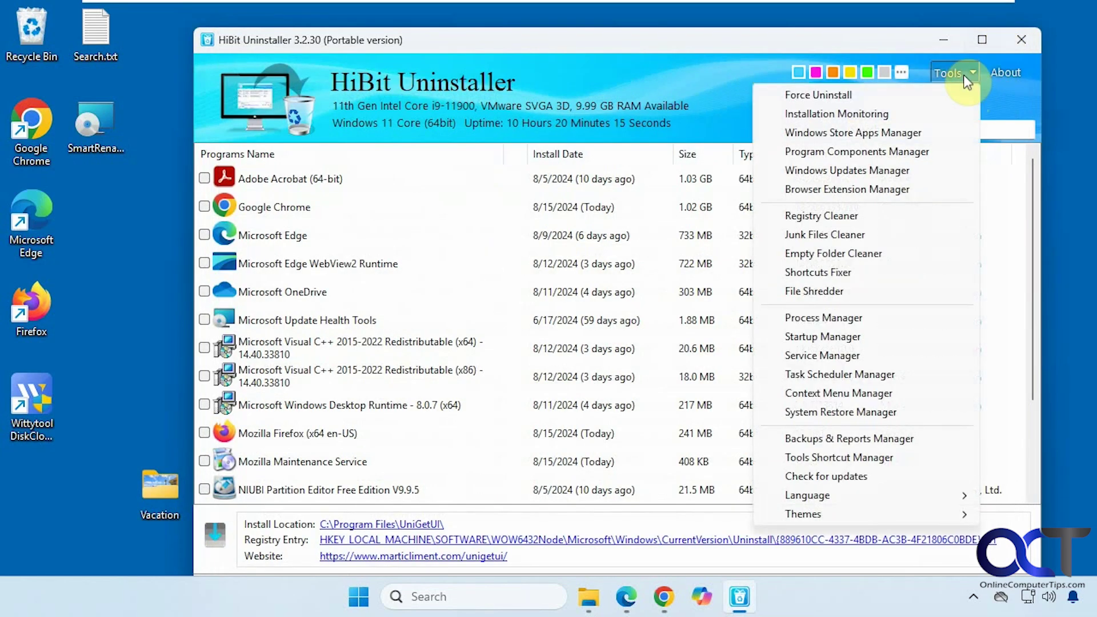
left_click(883, 374)
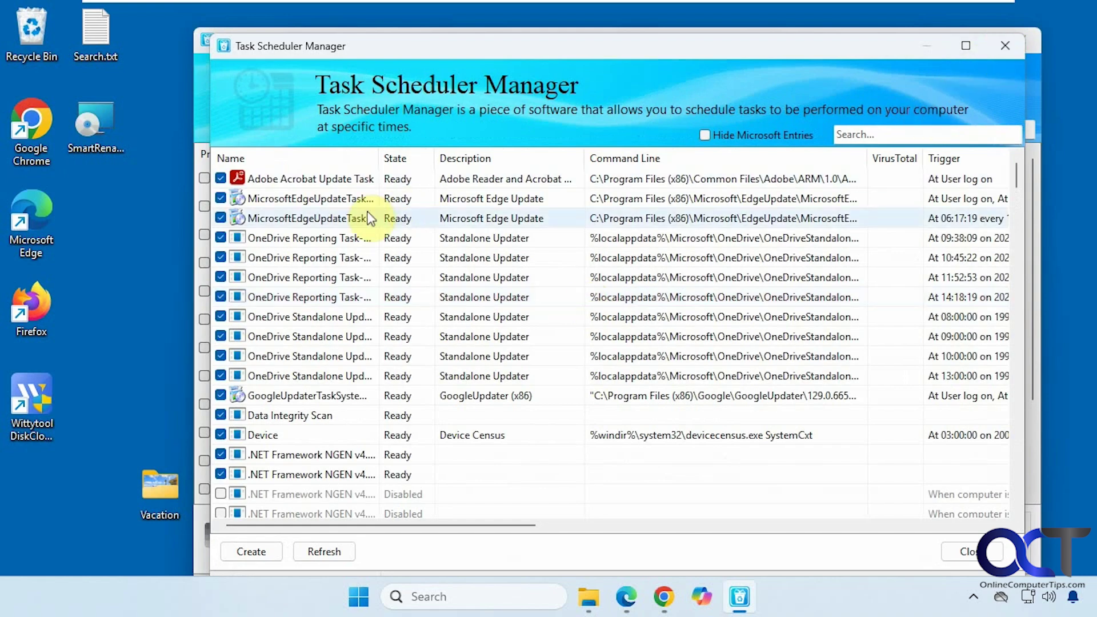
right_click(349, 182)
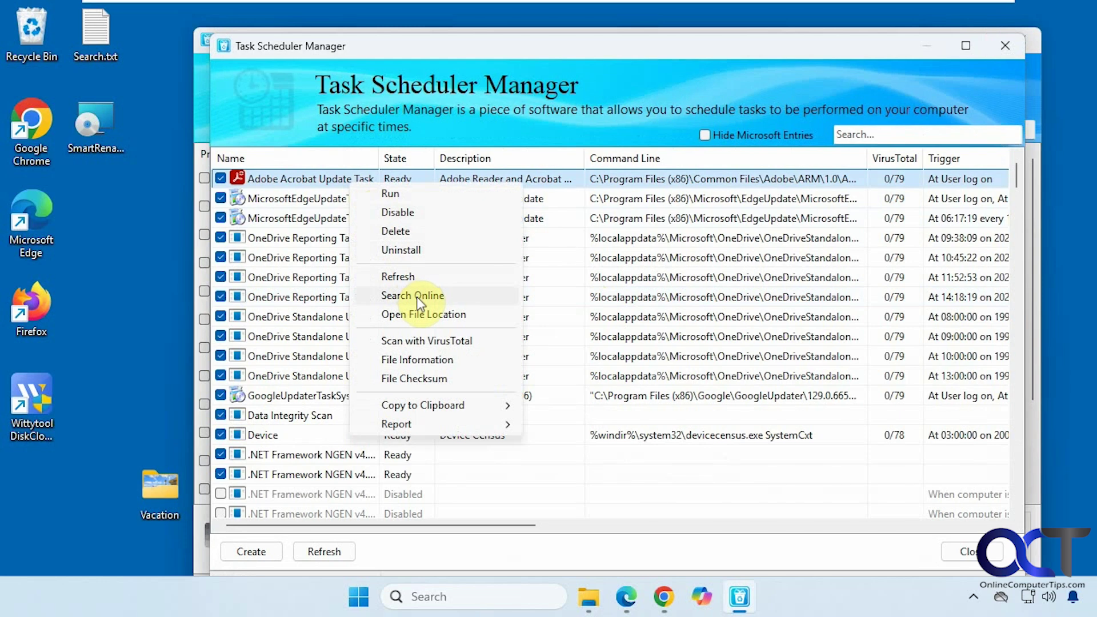
left_click(1005, 40)
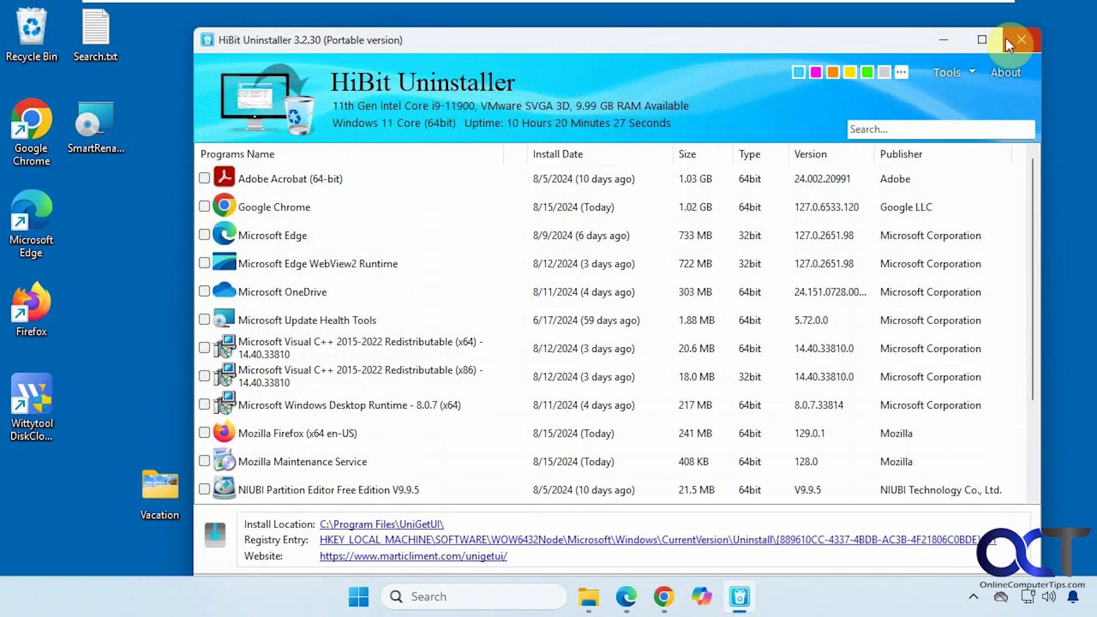
View the advanced and common entries in the Context Menu Manager, check the actions available for CopyAsPathMenu, and close the manager
left_click(972, 73)
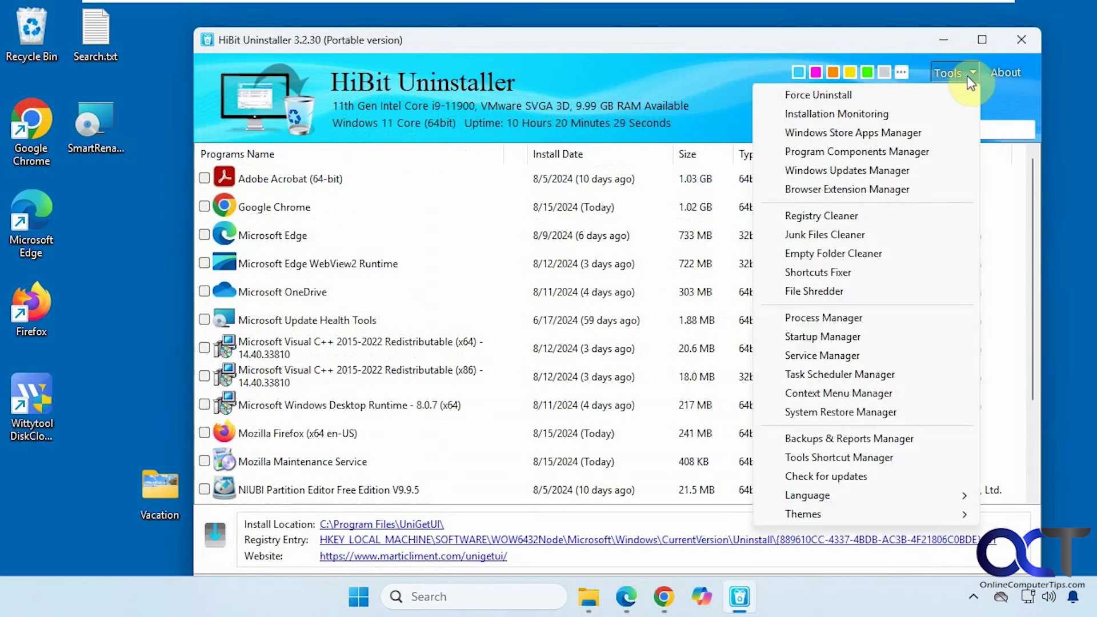
left_click(880, 394)
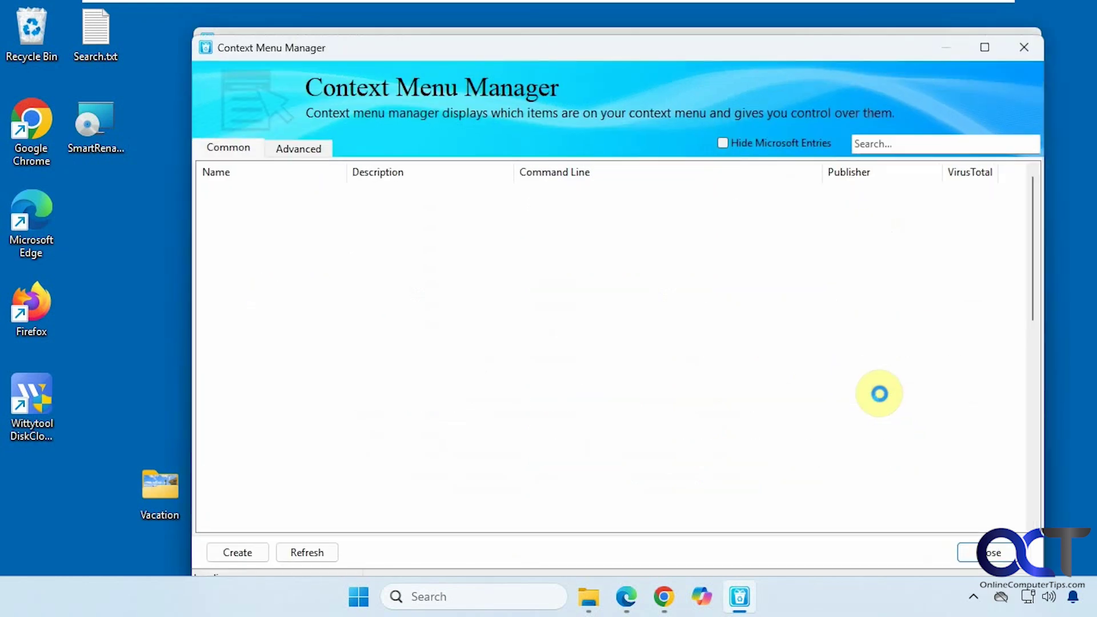
left_click(290, 144)
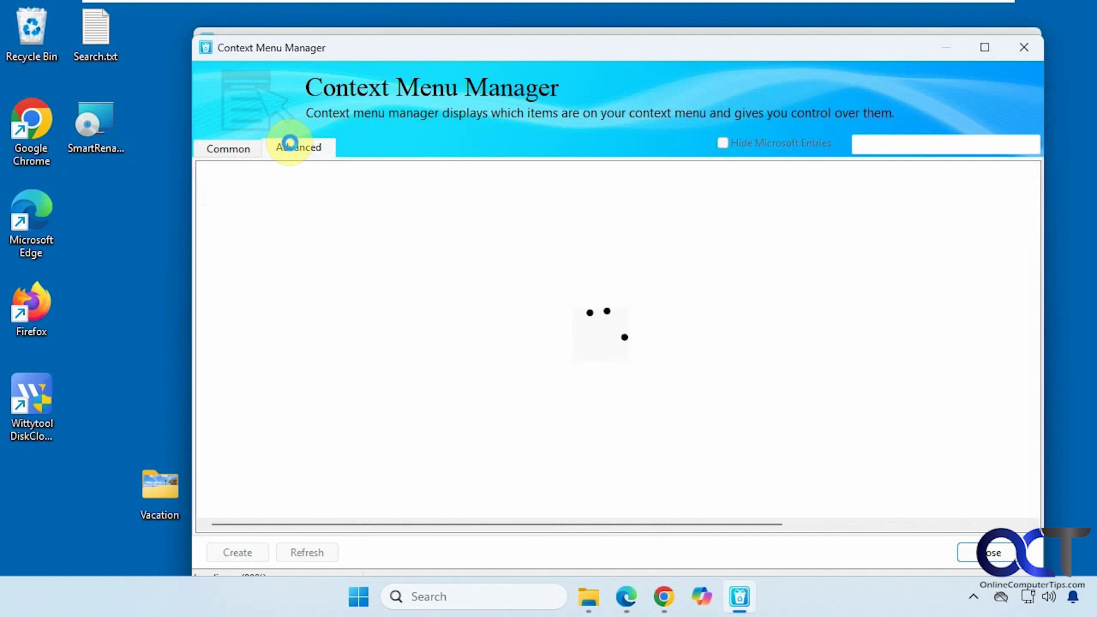
left_click(234, 147)
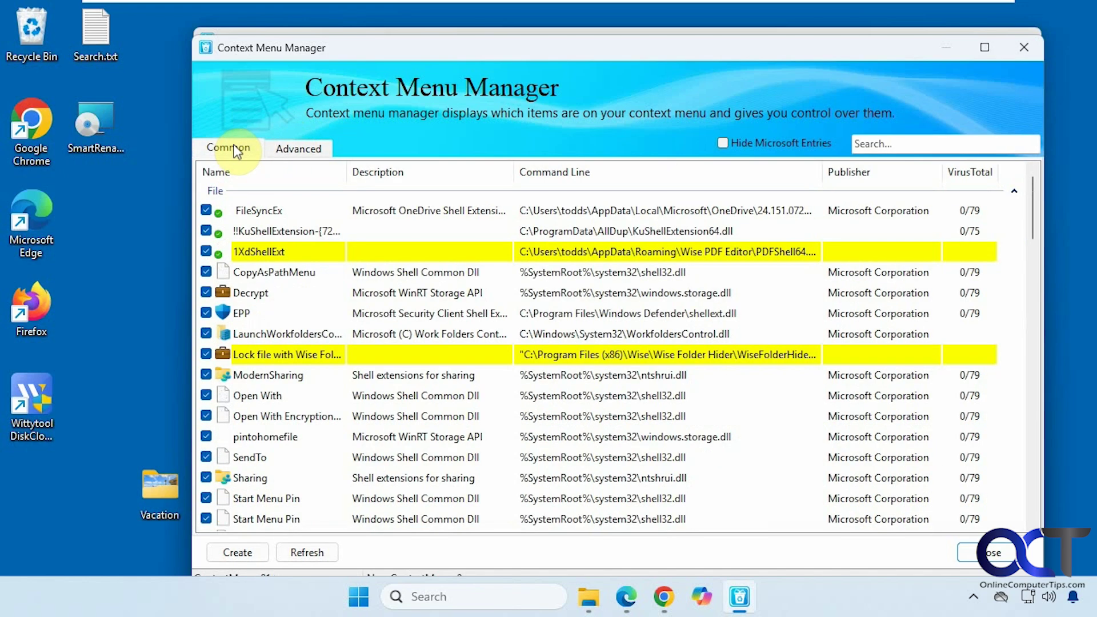
right_click(293, 276)
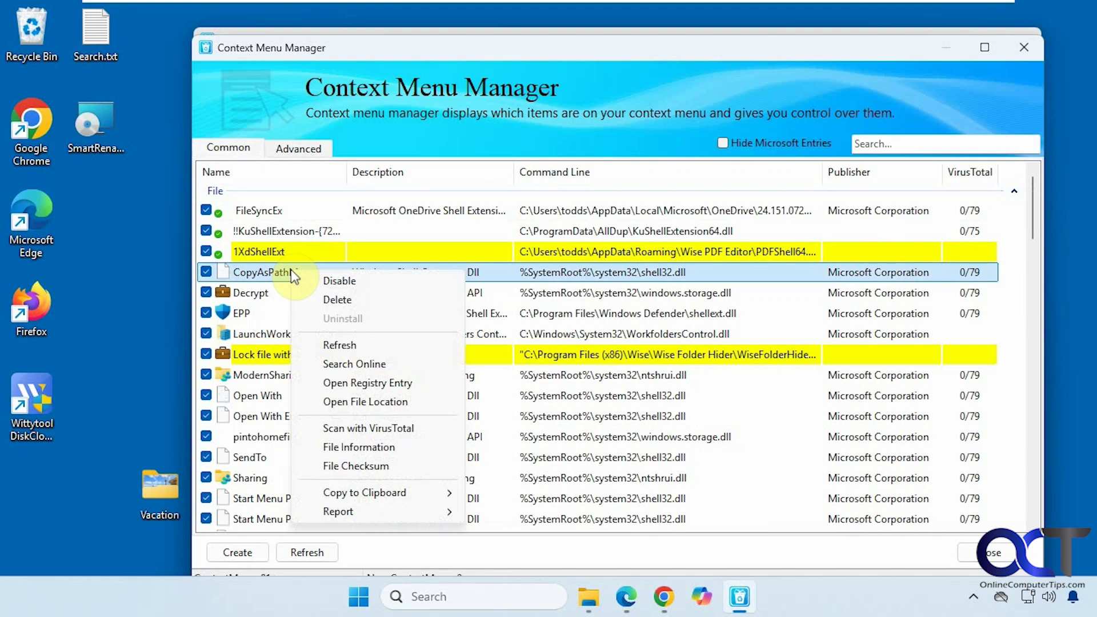
left_click(1022, 48)
Open the System Restore Manager to check for existing restore points, and close it
left_click(975, 73)
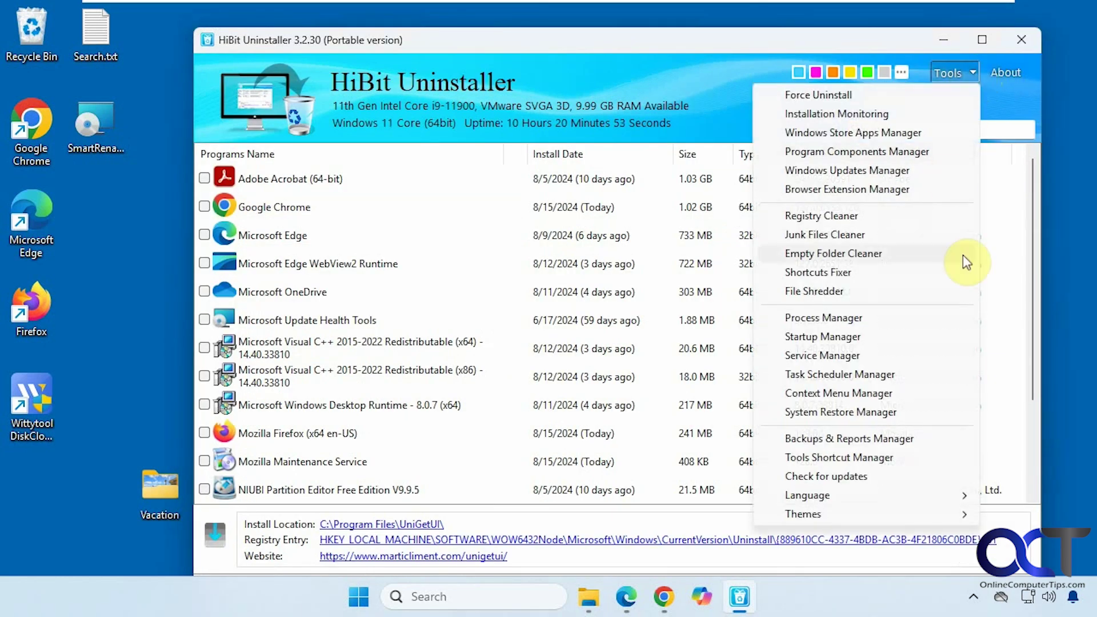
left_click(879, 412)
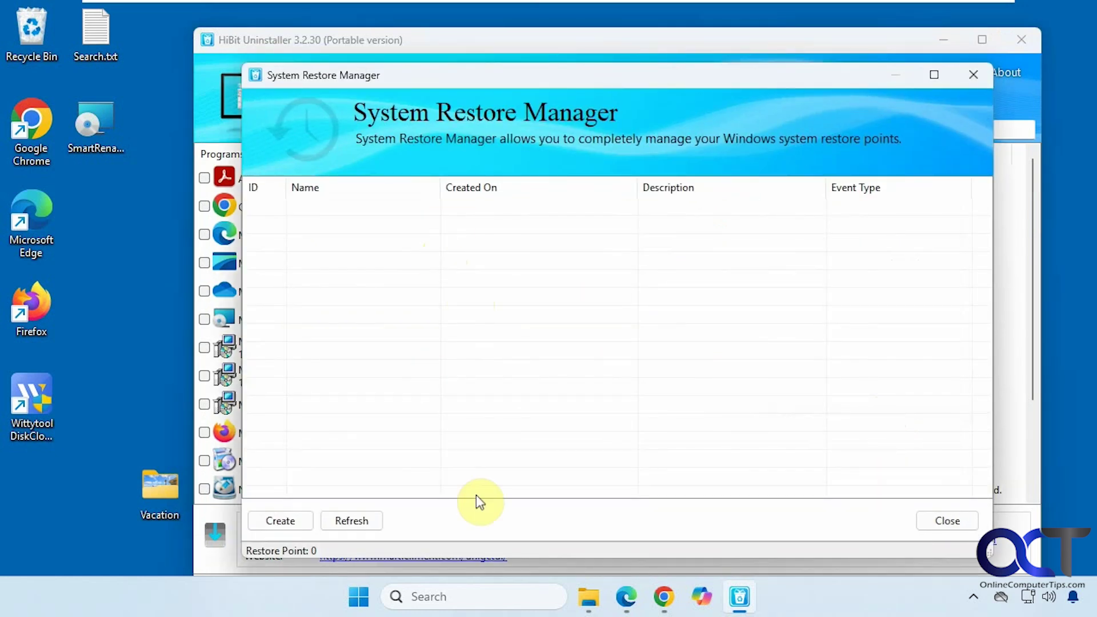
left_click(937, 521)
Open the Backups & Reports Manager, select the SmartRename backup to view its details, and close the manager
left_click(966, 79)
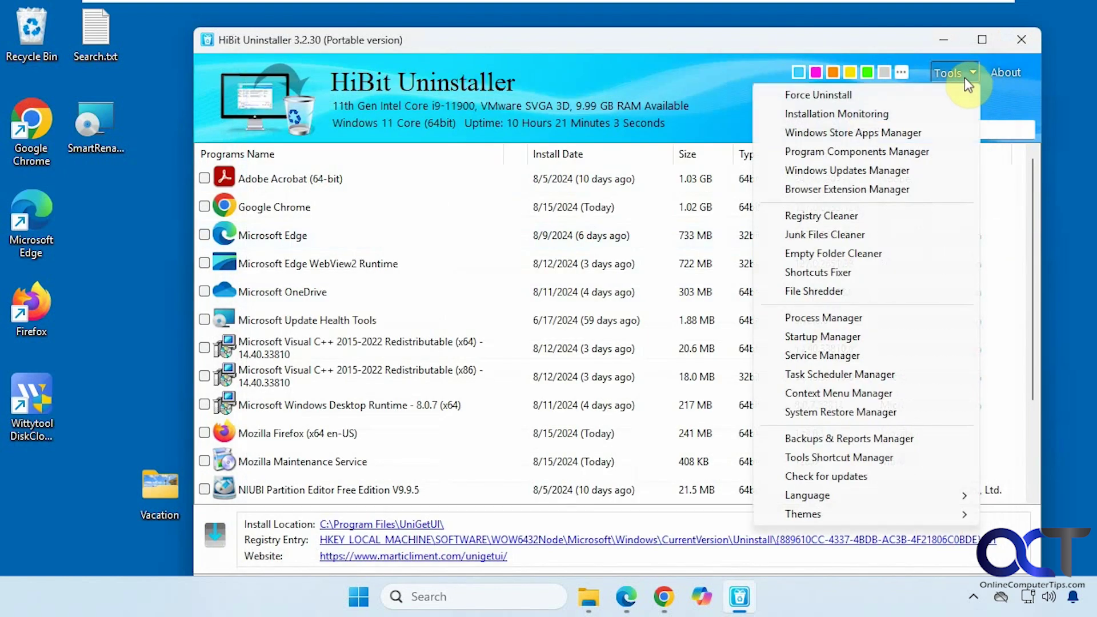
left_click(862, 439)
left_click(351, 236)
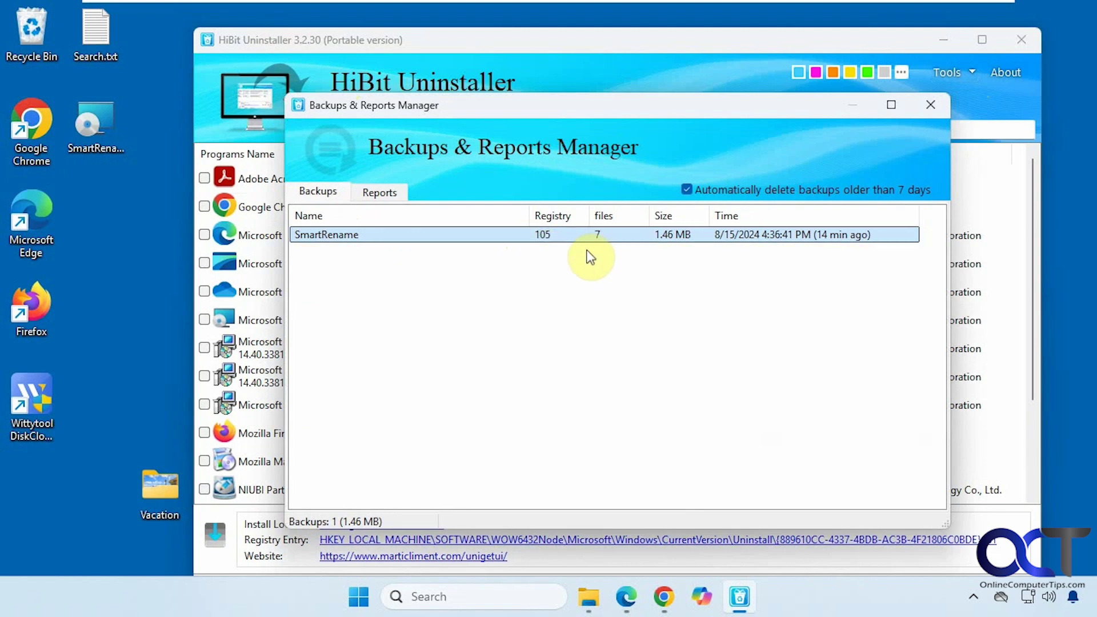
left_click(926, 106)
Open the Tools Shortcut Manager to view the desktop and Start Menu shortcut options for each tool, and close it
left_click(970, 74)
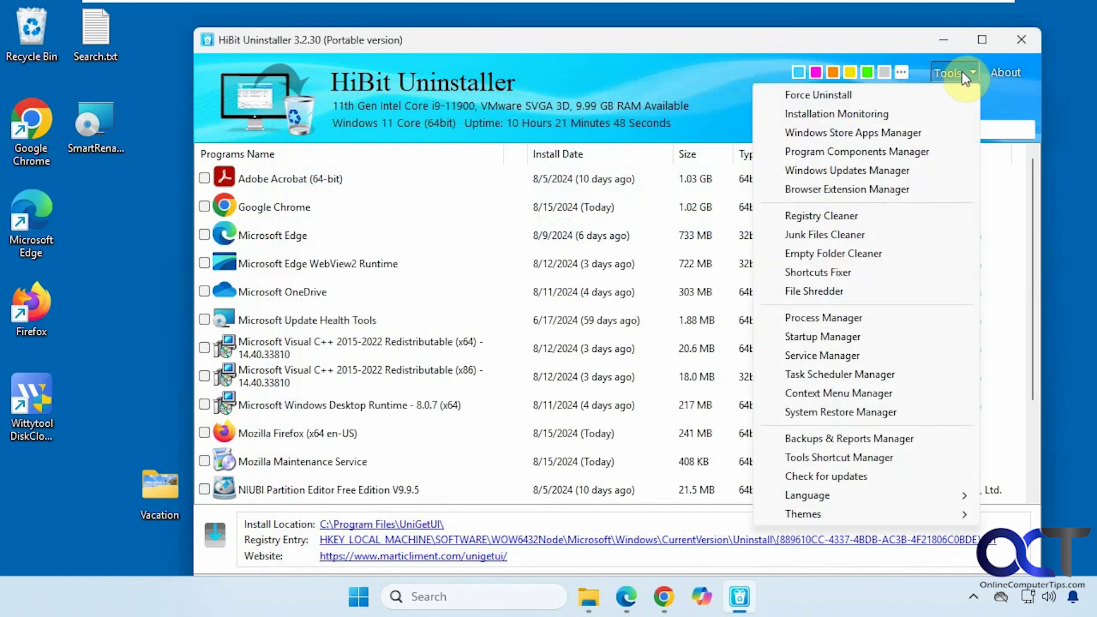
left_click(877, 459)
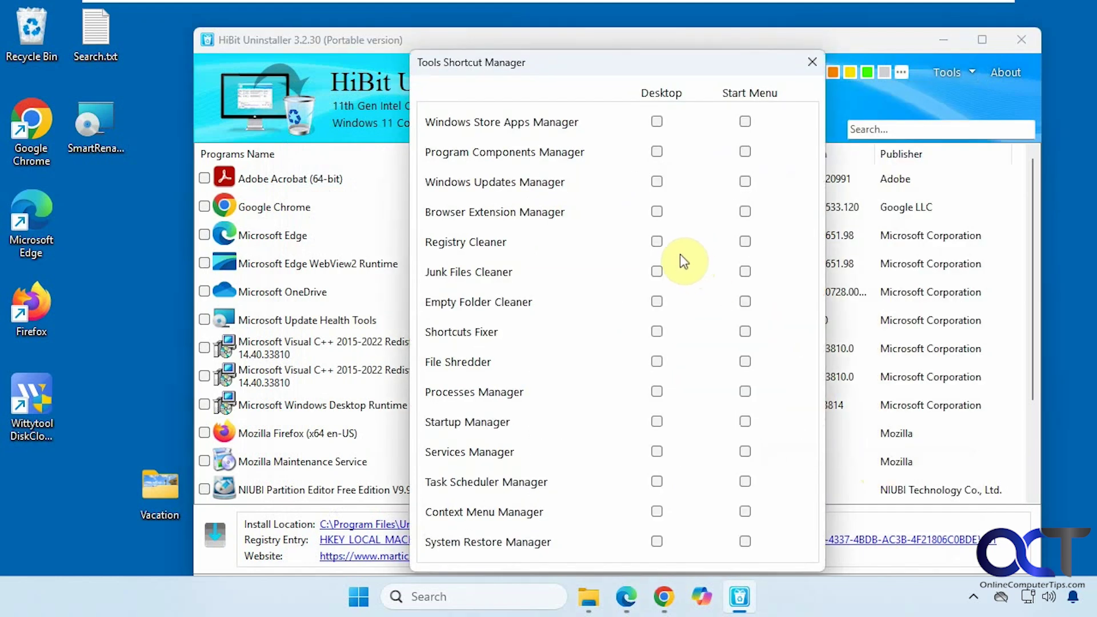
left_click(810, 62)
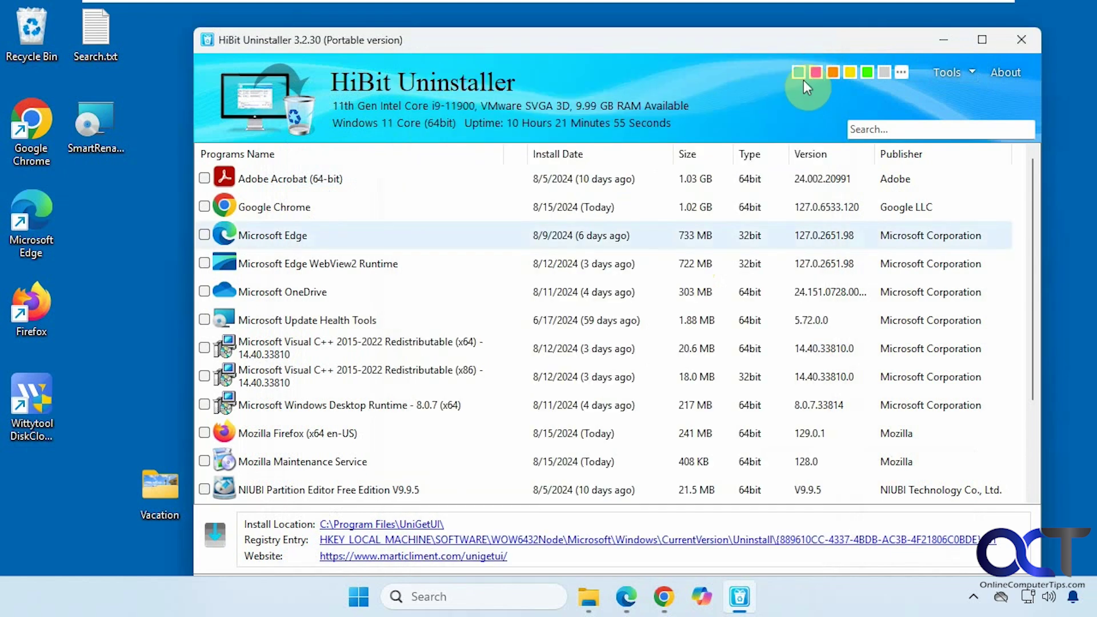
left_click(977, 71)
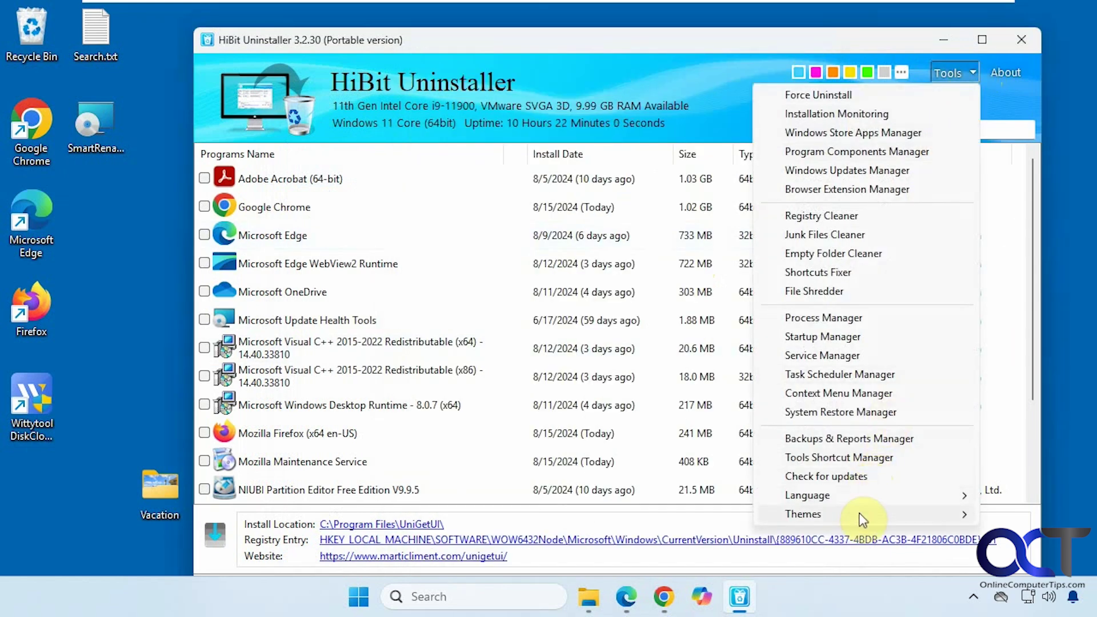
mouse_move(863, 520)
left_click(704, 60)
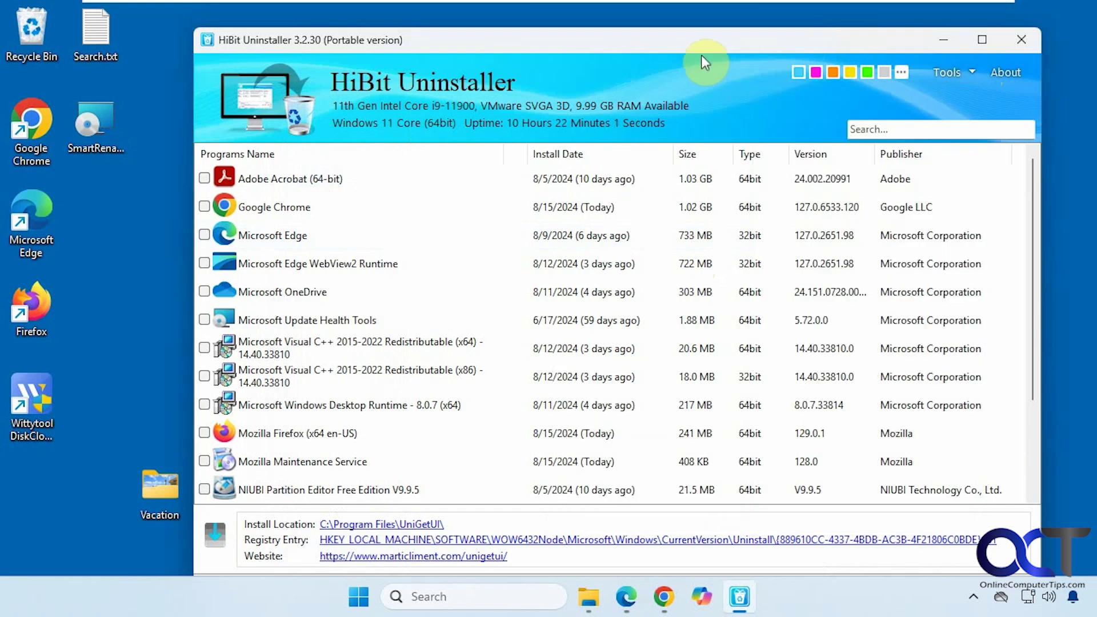